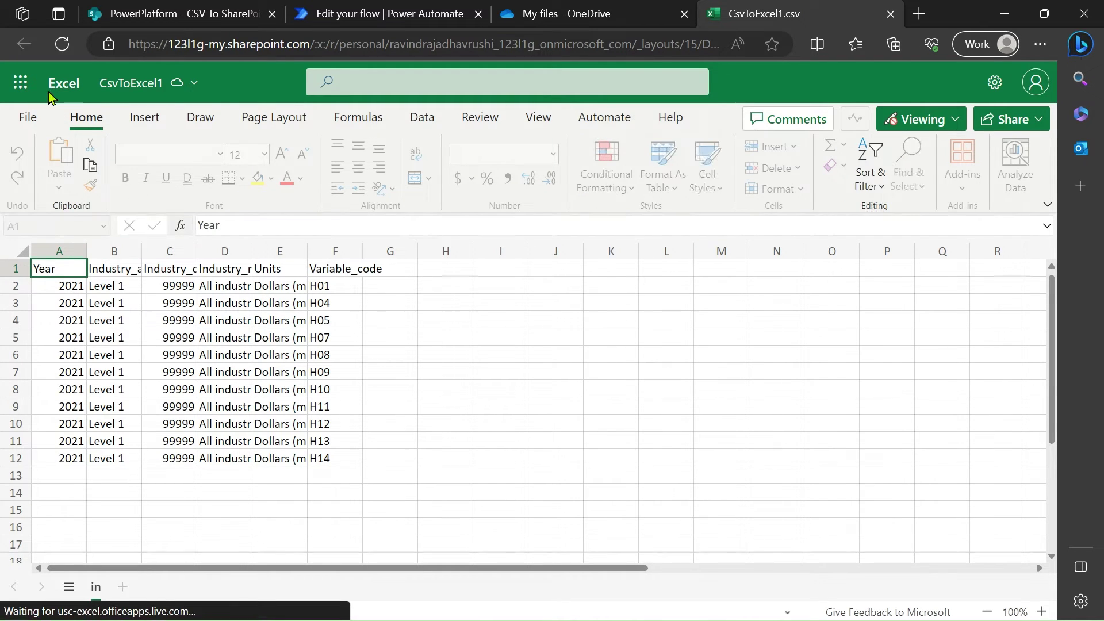
- Review the CSV header cells through Units and Variable_code, then switch to the CSV To SharePoint list
{"action": "left_click", "coordinate": [115, 279]}
{"action": "left_click", "coordinate": [163, 271]}
{"action": "left_click", "coordinate": [240, 267]}
{"action": "left_click", "coordinate": [282, 267]}
{"action": "left_click", "coordinate": [322, 266]}
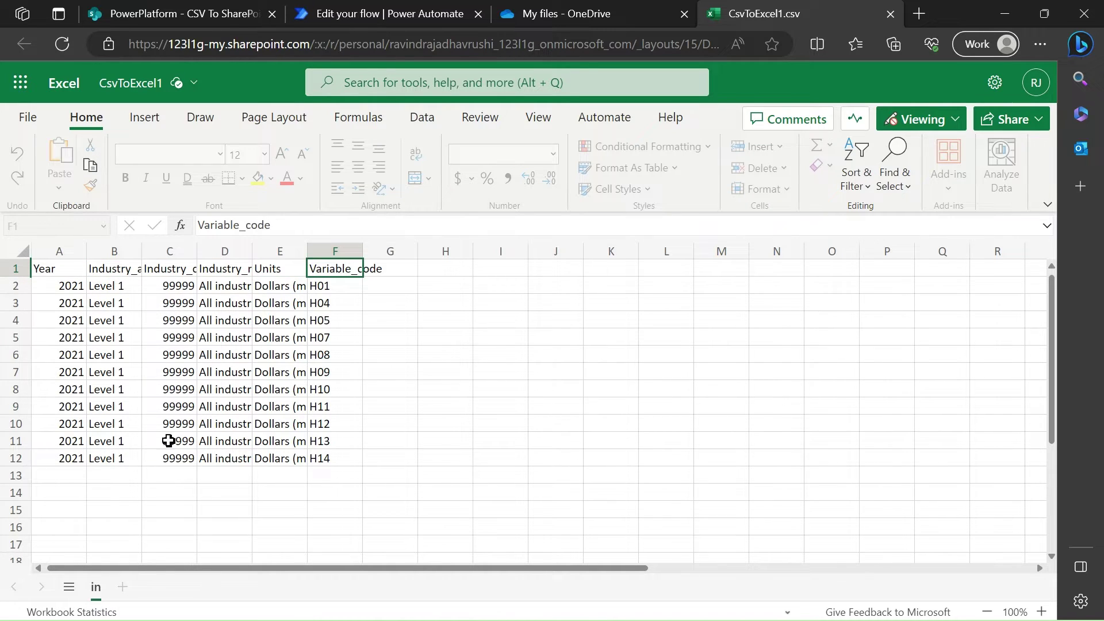
{"action": "left_click", "coordinate": [207, 13]}
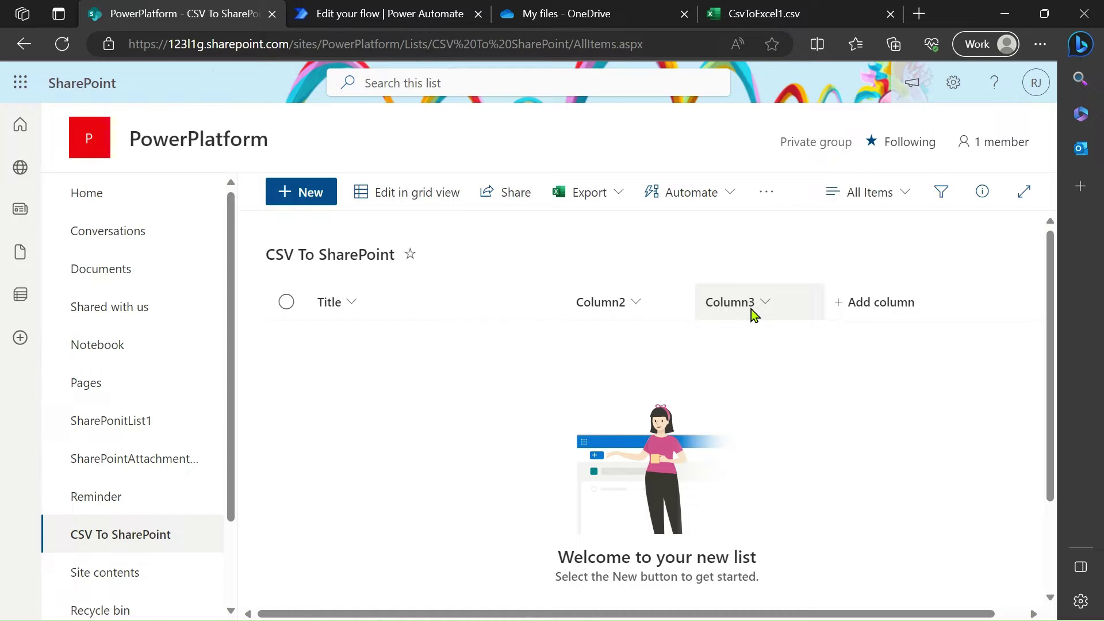
- Insert a OneDrive for Business Get file content action directly below the manual trigger
{"action": "left_click", "coordinate": [371, 10]}
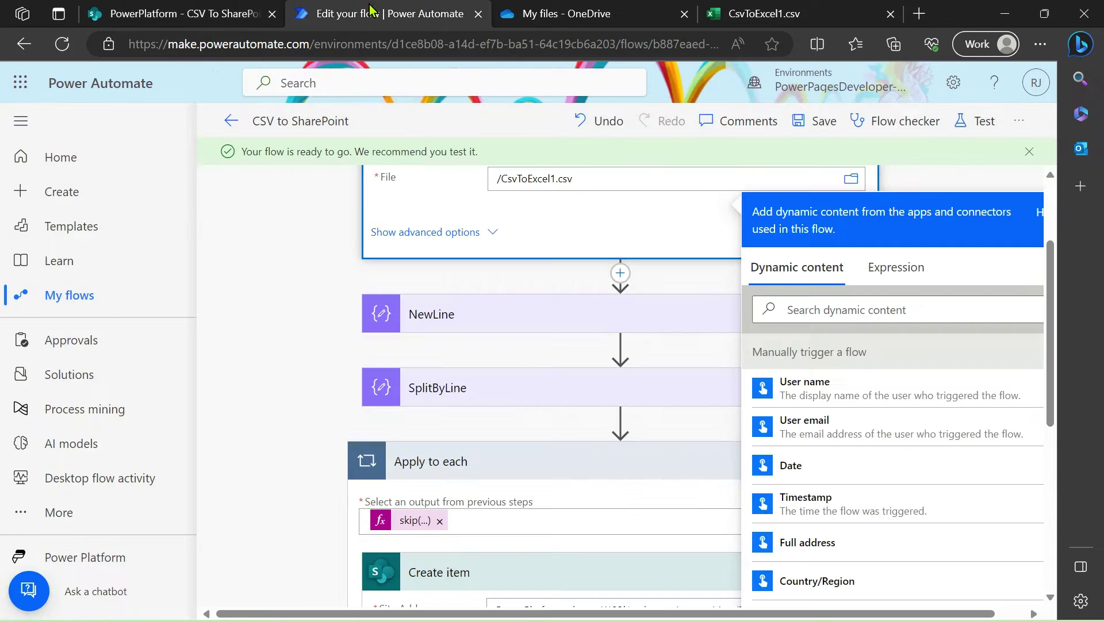
{"action": "scroll", "coordinate": [333, 301], "scroll_direction": "up", "scroll_amount": 2}
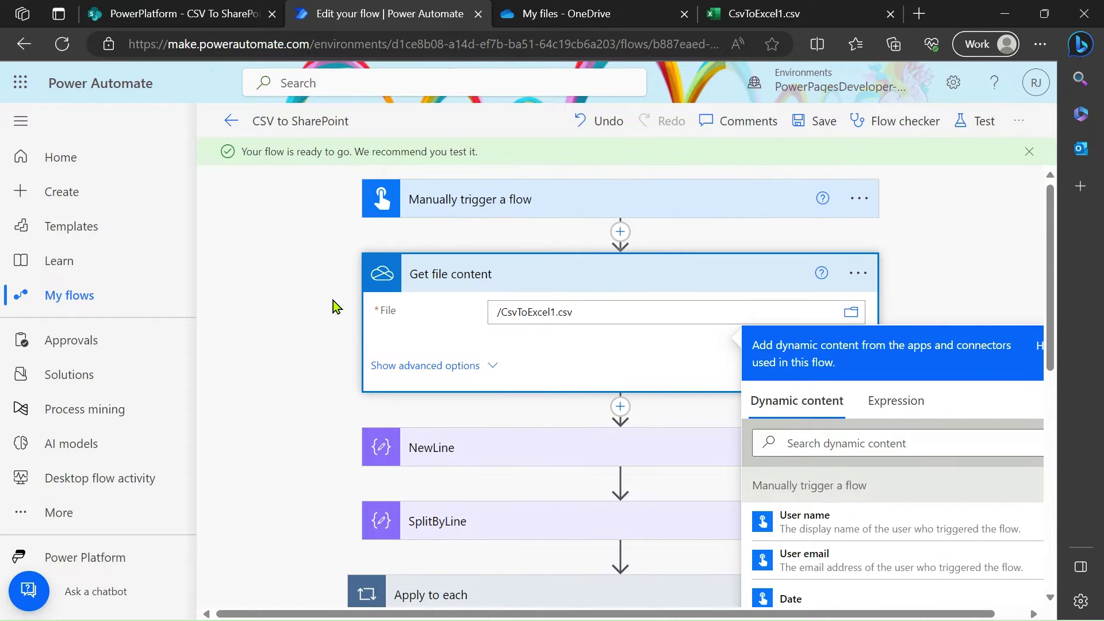
{"action": "left_click", "coordinate": [635, 202]}
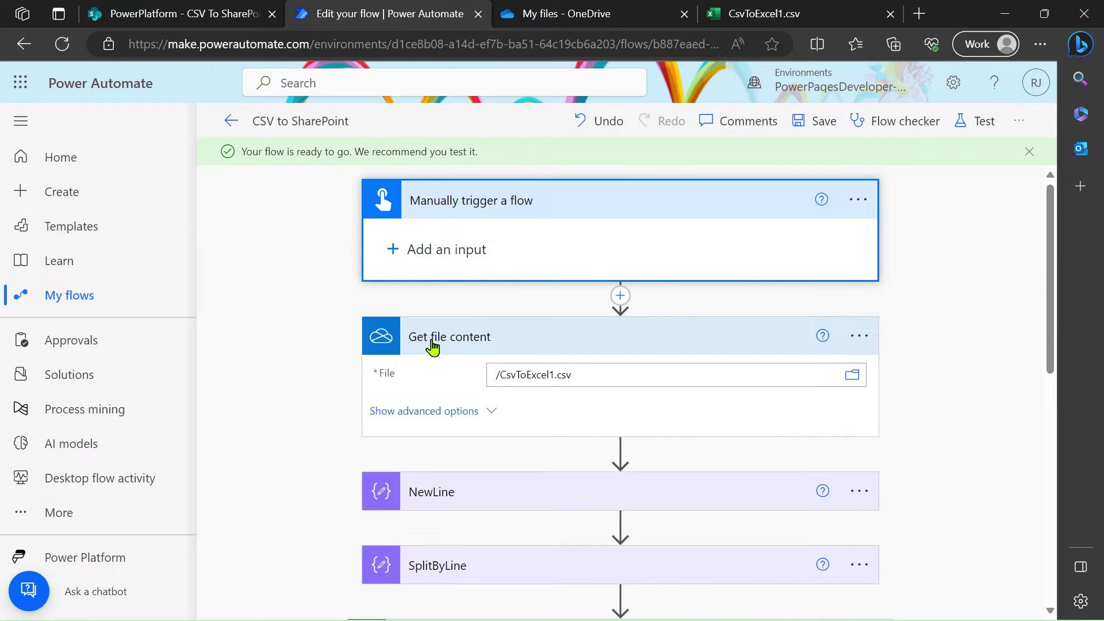
{"action": "left_click", "coordinate": [621, 296]}
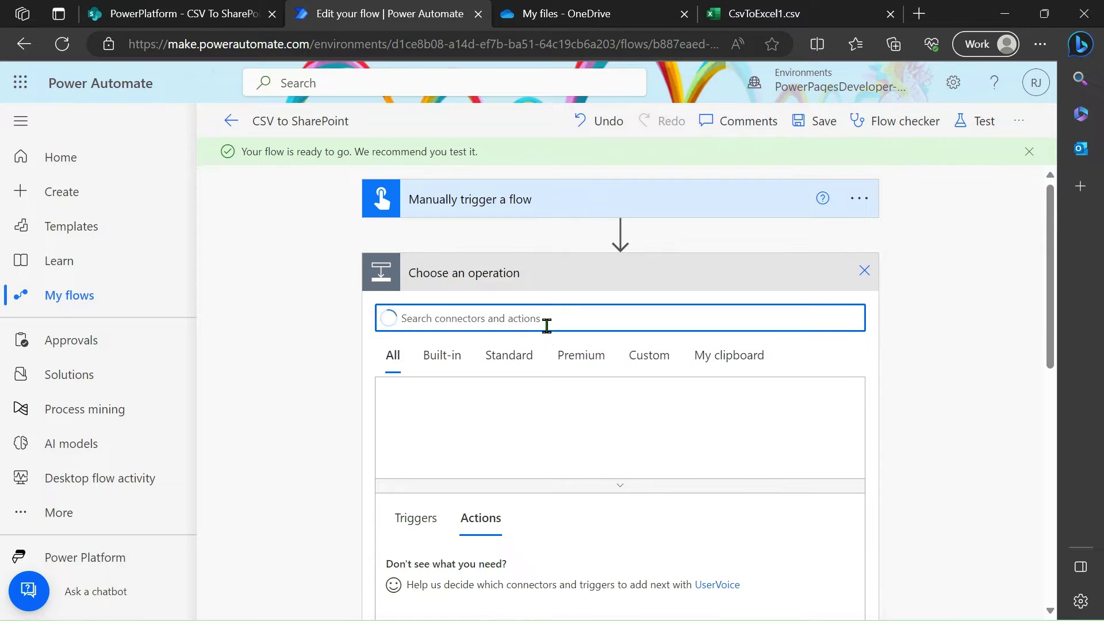
{"action": "type", "text": "get f"}
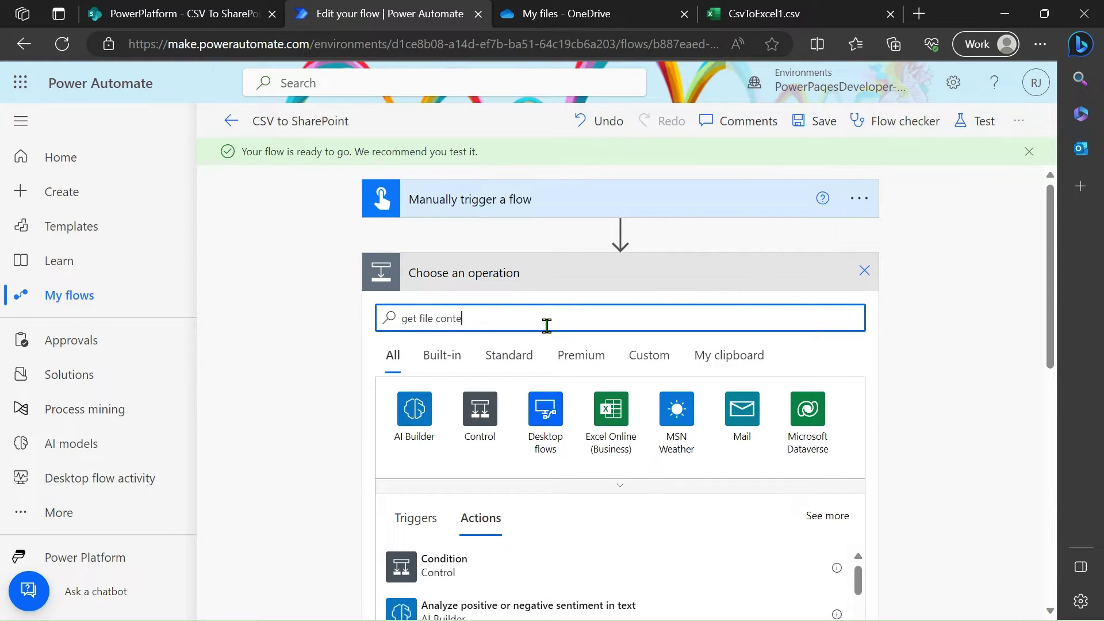
{"action": "type", "text": "ile conte"}
{"action": "left_click", "coordinate": [545, 408]}
{"action": "scroll", "coordinate": [514, 486], "scroll_direction": "down", "scroll_amount": 5}
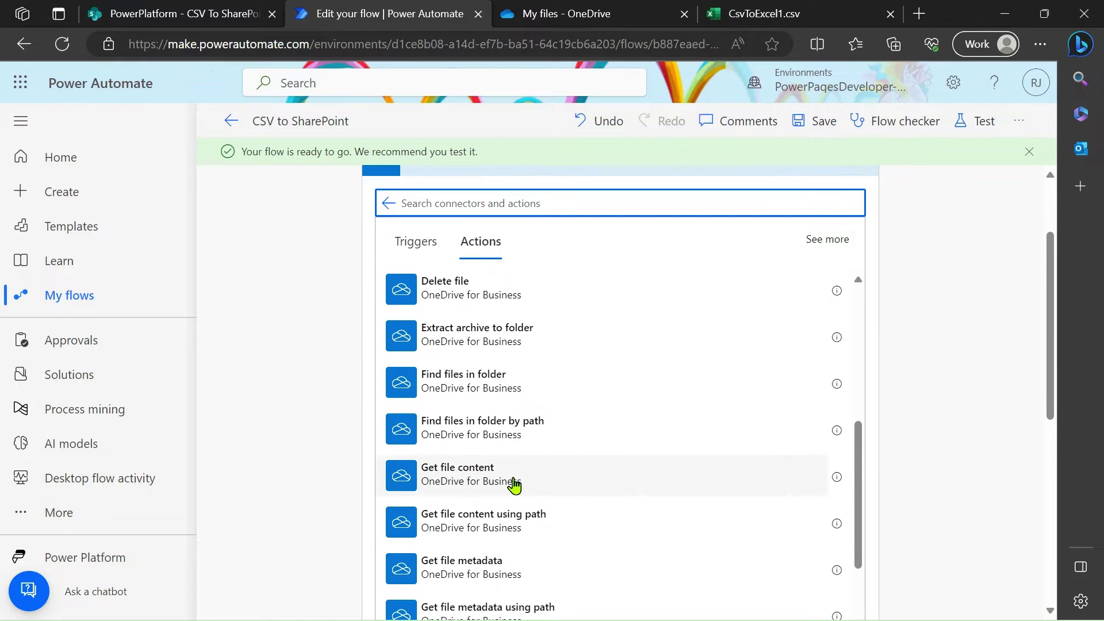
{"action": "left_click", "coordinate": [514, 483]}
- Set the new step's file to /CsvToExcel1.csv from the OneDrive Root, then compare with the original step
{"action": "left_click", "coordinate": [494, 232]}
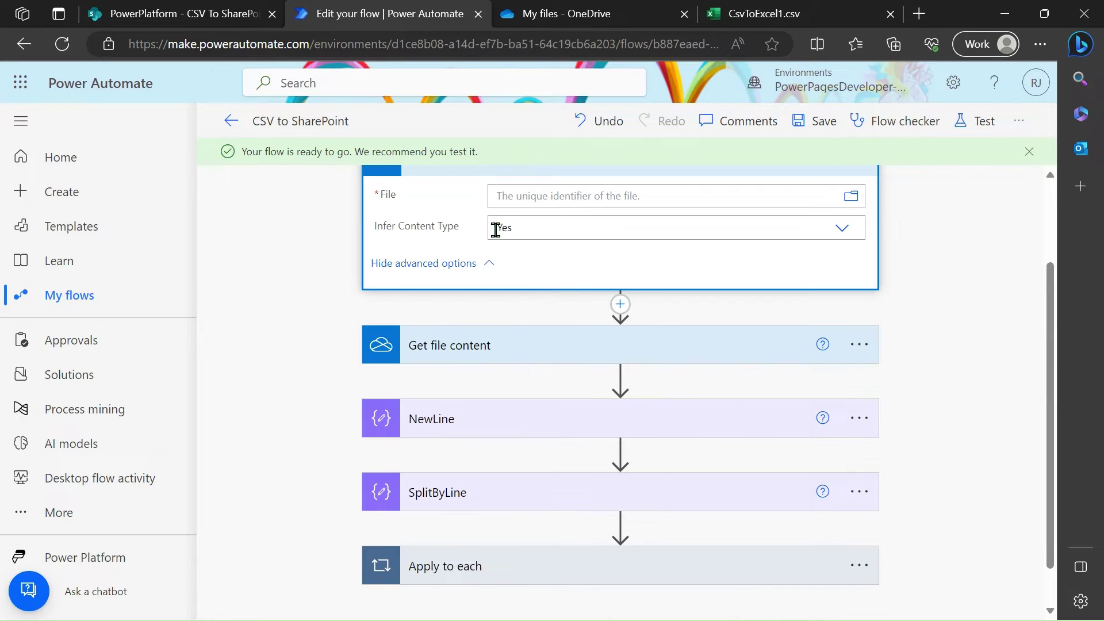
{"action": "left_click", "coordinate": [576, 188]}
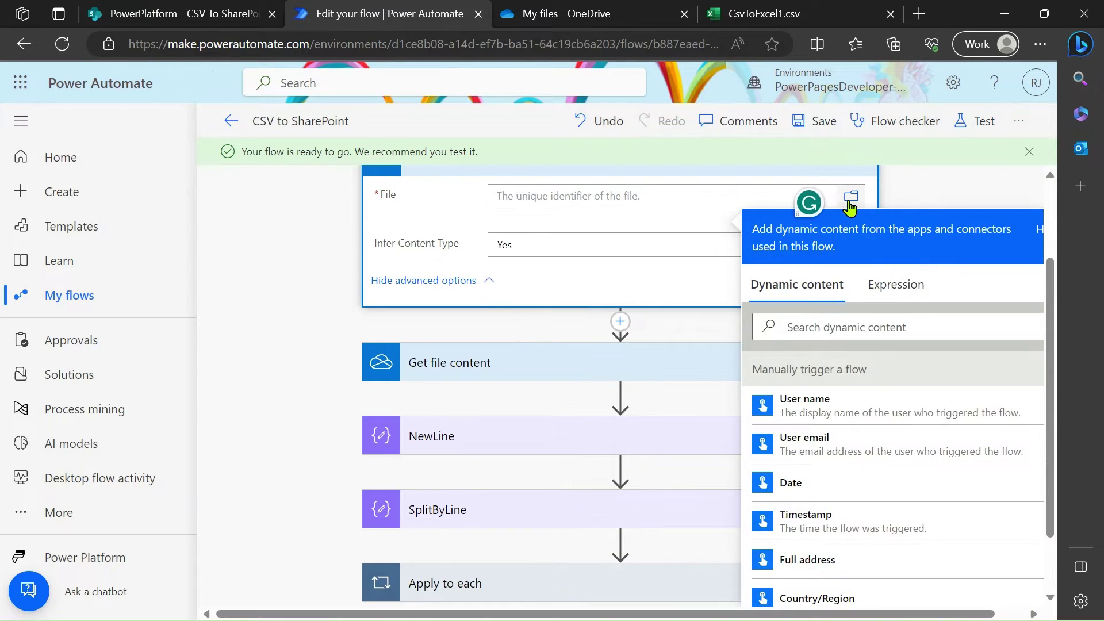
{"action": "left_click", "coordinate": [850, 198]}
{"action": "left_click", "coordinate": [832, 247]}
{"action": "scroll", "coordinate": [717, 425], "scroll_direction": "down", "scroll_amount": 5}
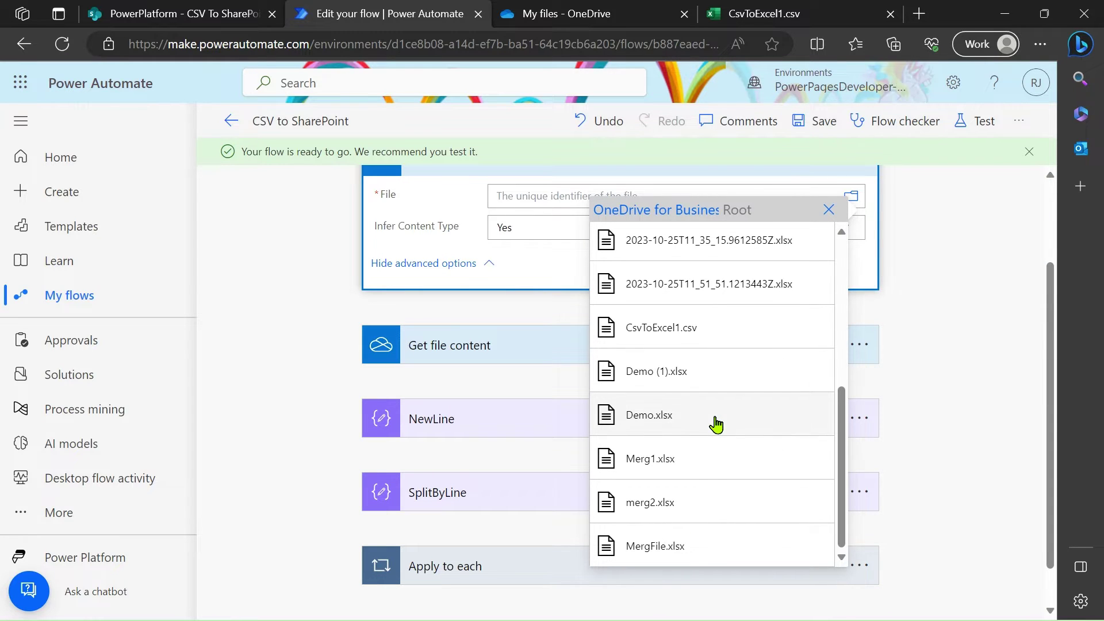
{"action": "left_click", "coordinate": [684, 332]}
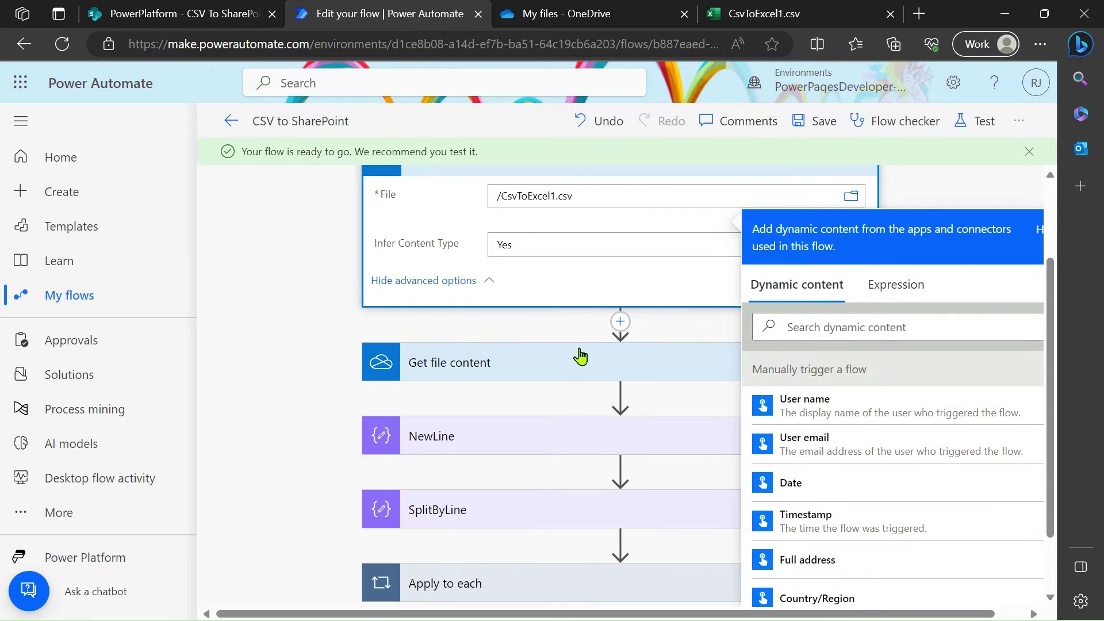
{"action": "left_click", "coordinate": [558, 370]}
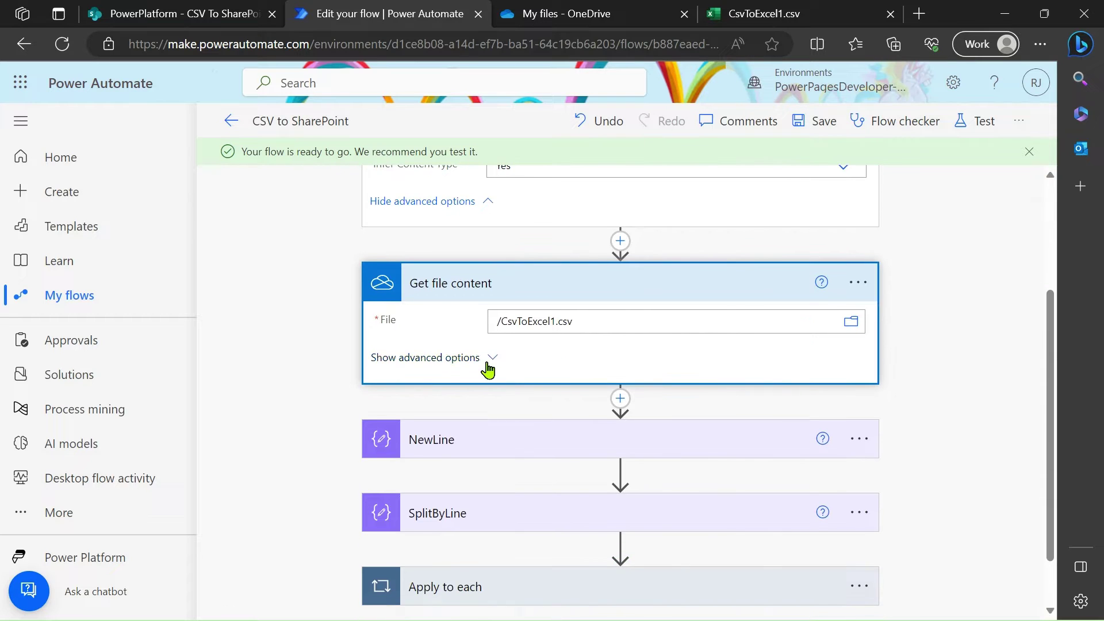
{"action": "left_click", "coordinate": [488, 370]}
{"action": "scroll", "coordinate": [823, 276], "scroll_direction": "down", "scroll_amount": 1}
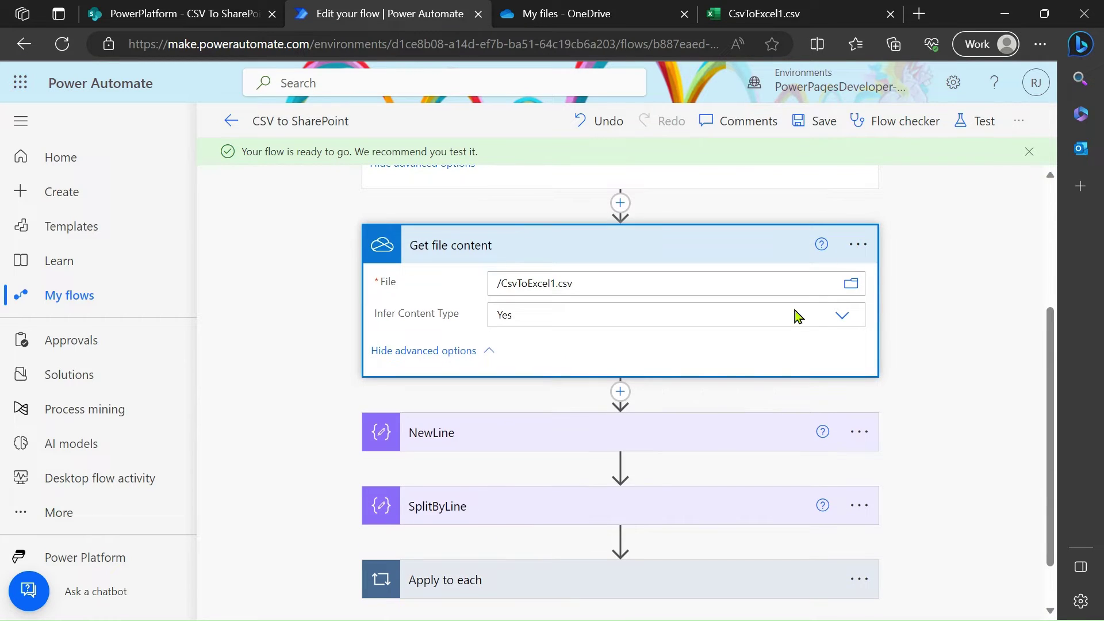
- Add a Compose action after Get file content whose input is a single line break
{"action": "left_click", "coordinate": [620, 390]}
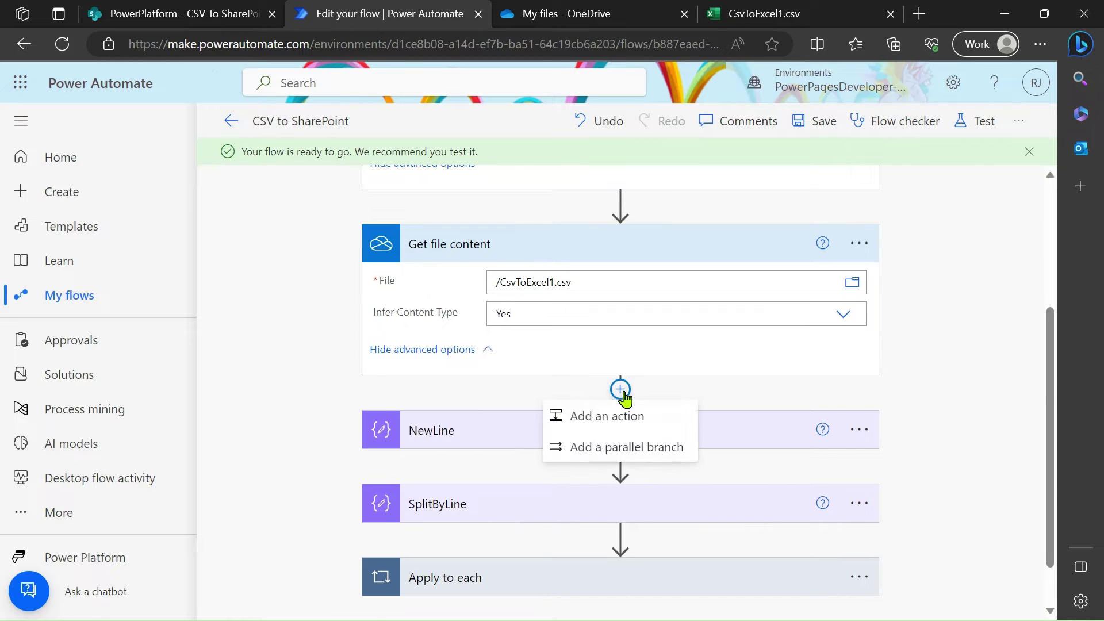
{"action": "left_click", "coordinate": [616, 417]}
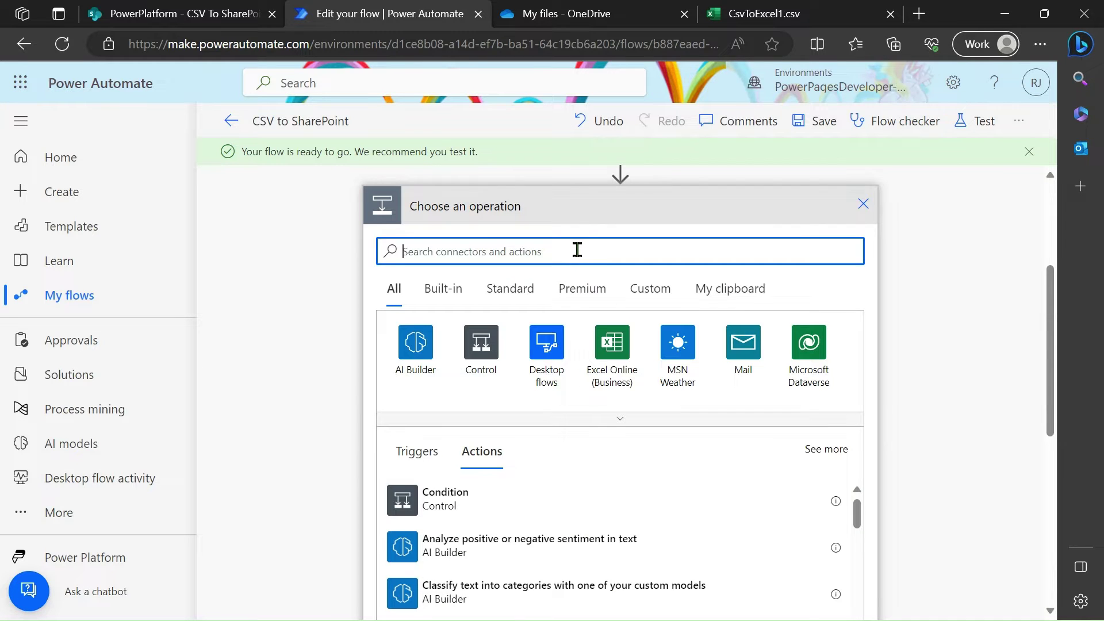
{"action": "type", "text": "compose"}
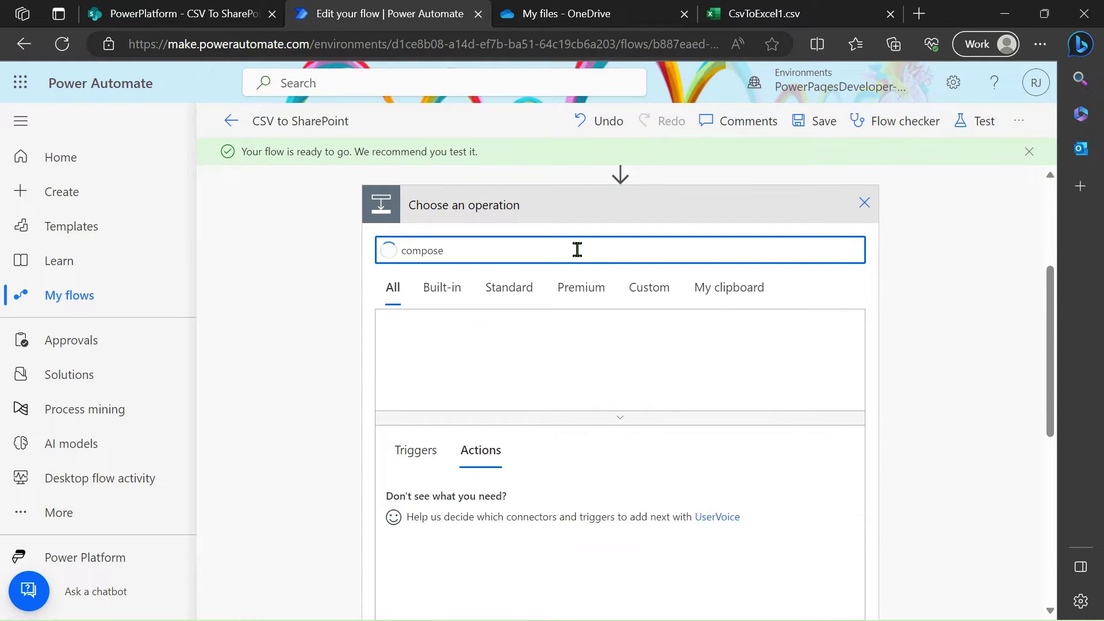
{"action": "left_click", "coordinate": [461, 492]}
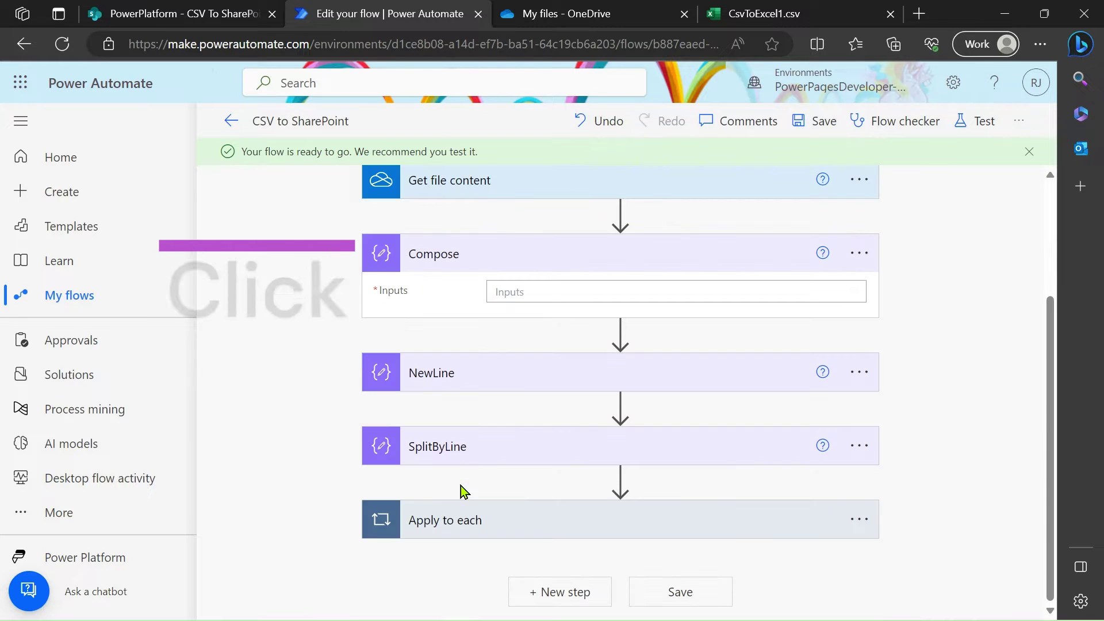
{"action": "left_click", "coordinate": [574, 291]}
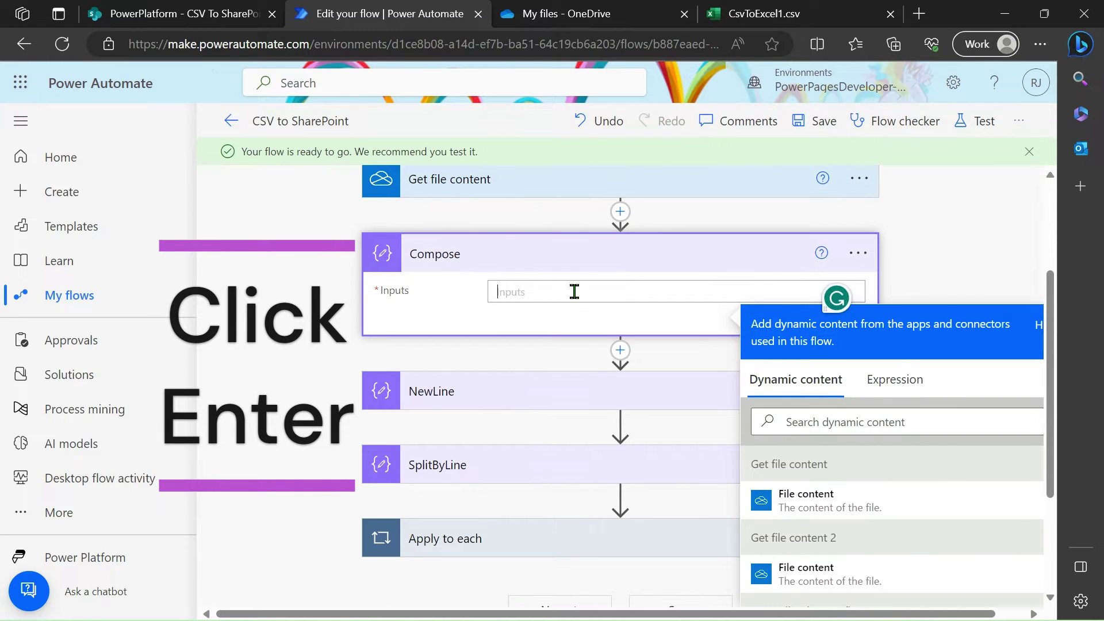
{"action": "key", "text": "Return"}
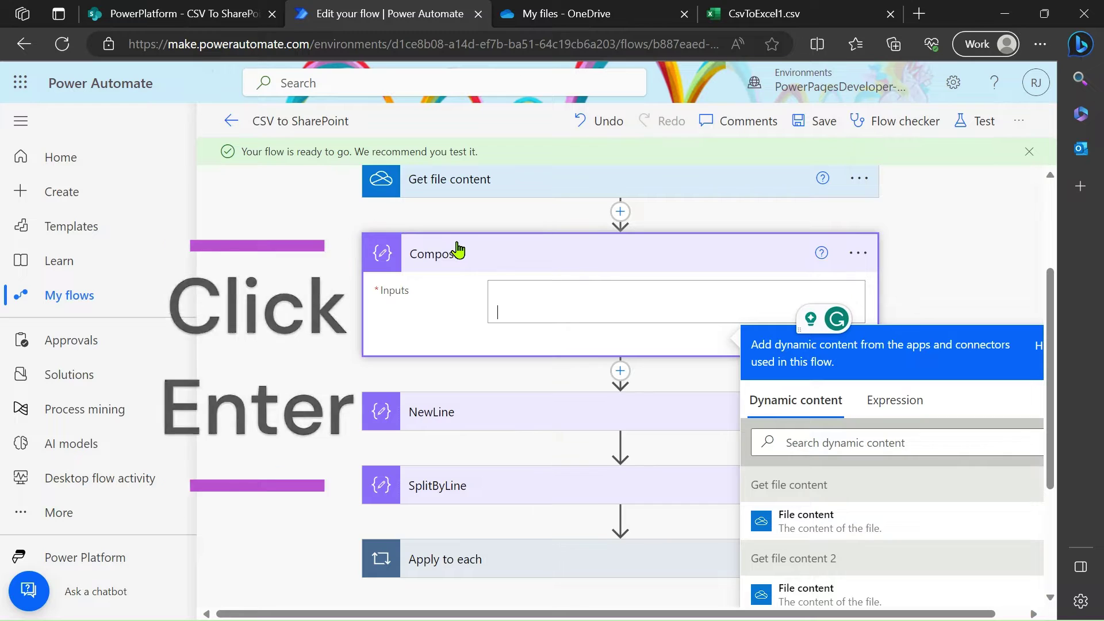
- Try renaming the Compose step to NewLine and dismiss the duplicate-name error
{"action": "left_click", "coordinate": [855, 253]}
{"action": "left_click", "coordinate": [739, 311]}
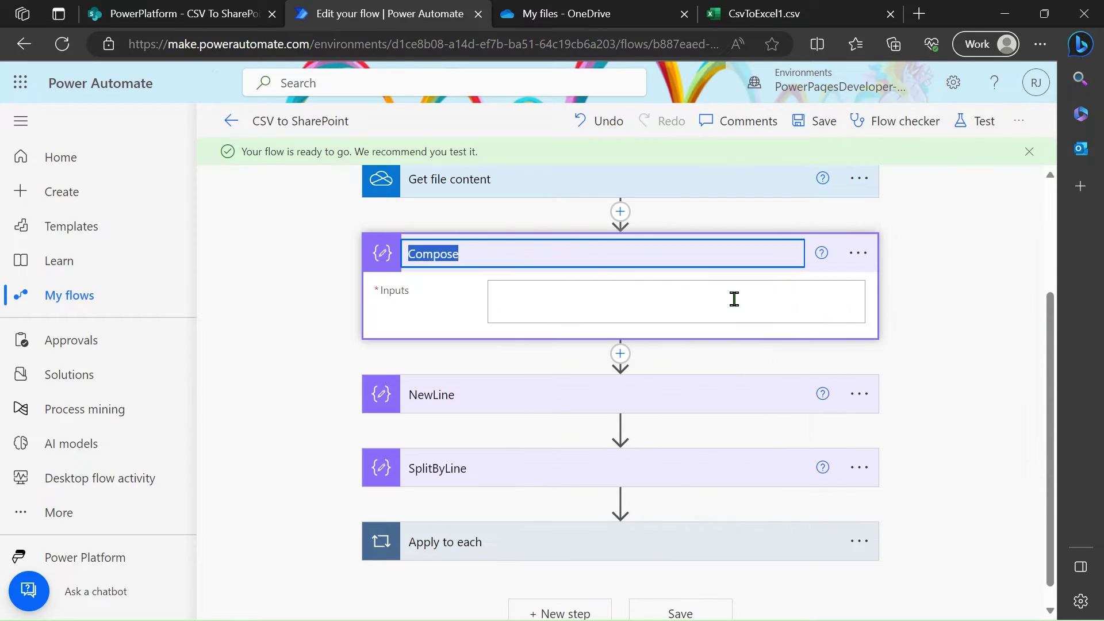
{"action": "left_click", "coordinate": [528, 246]}
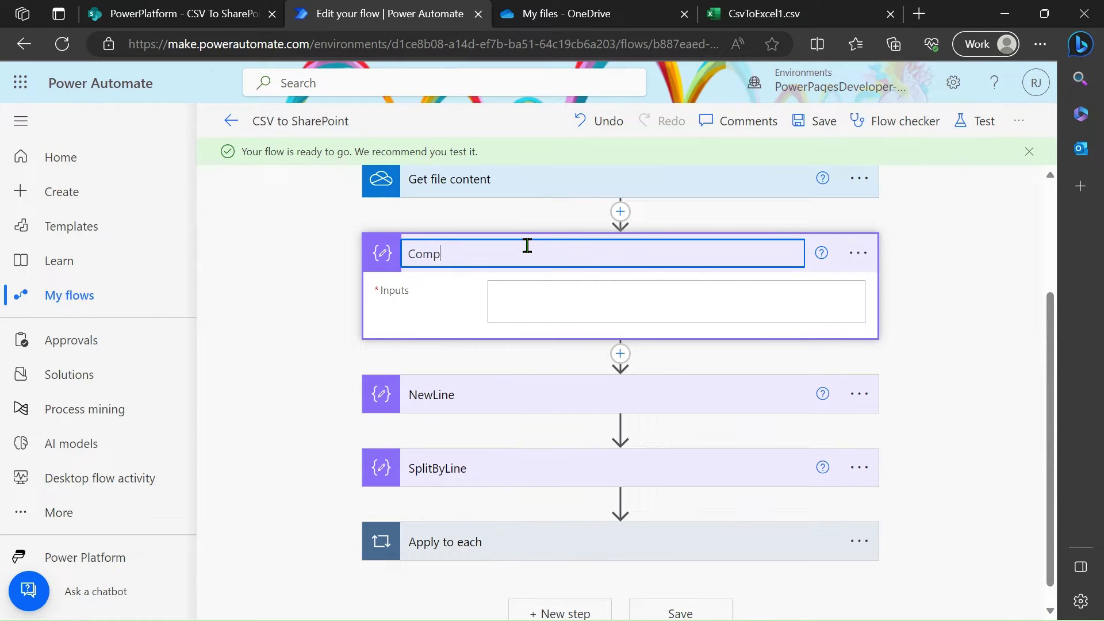
{"action": "type", "text": "Ne"}
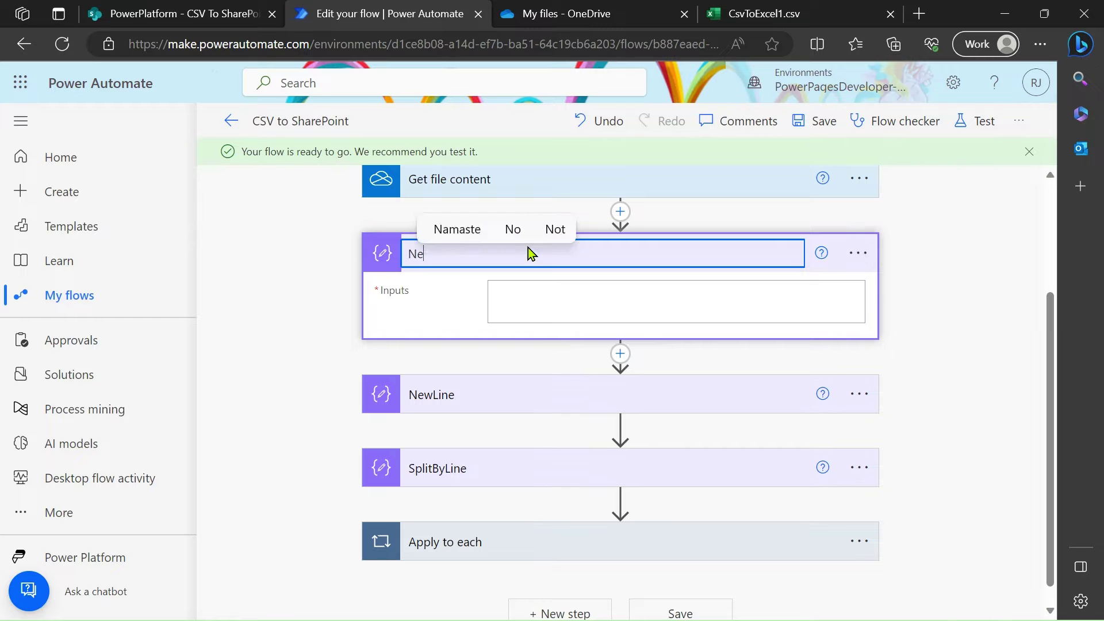
{"action": "type", "text": "wLine"}
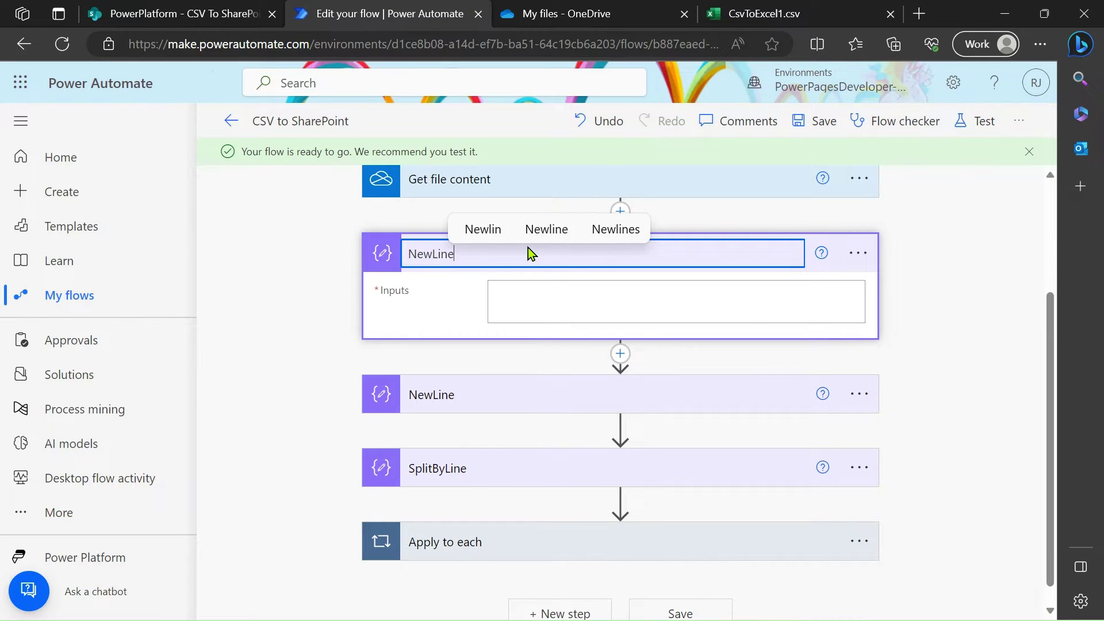
{"action": "left_click", "coordinate": [467, 361]}
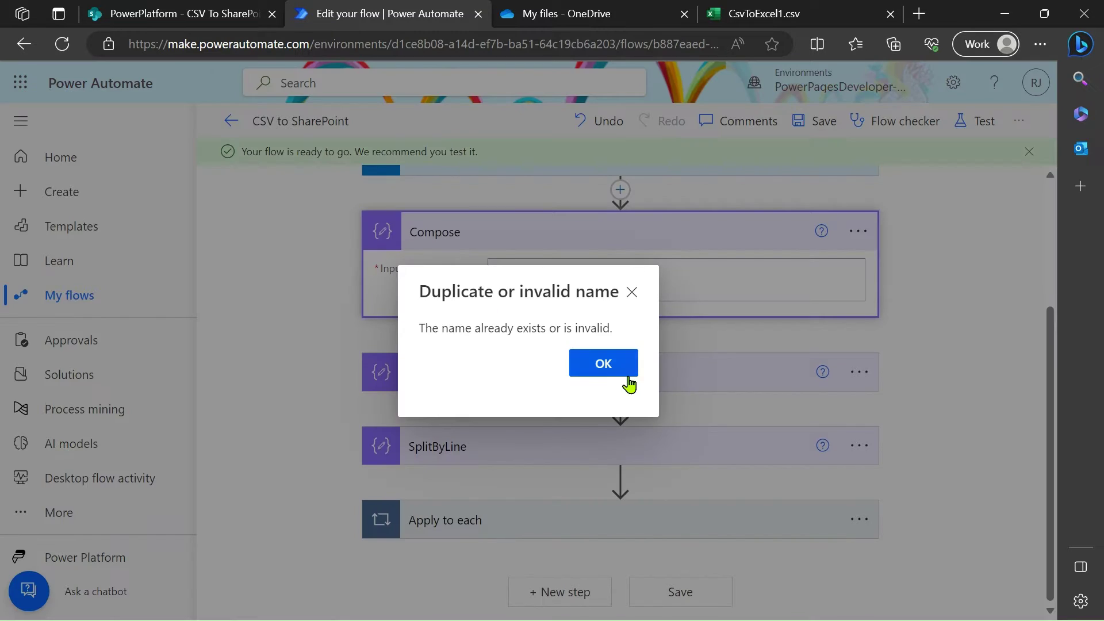
{"action": "left_click", "coordinate": [623, 376]}
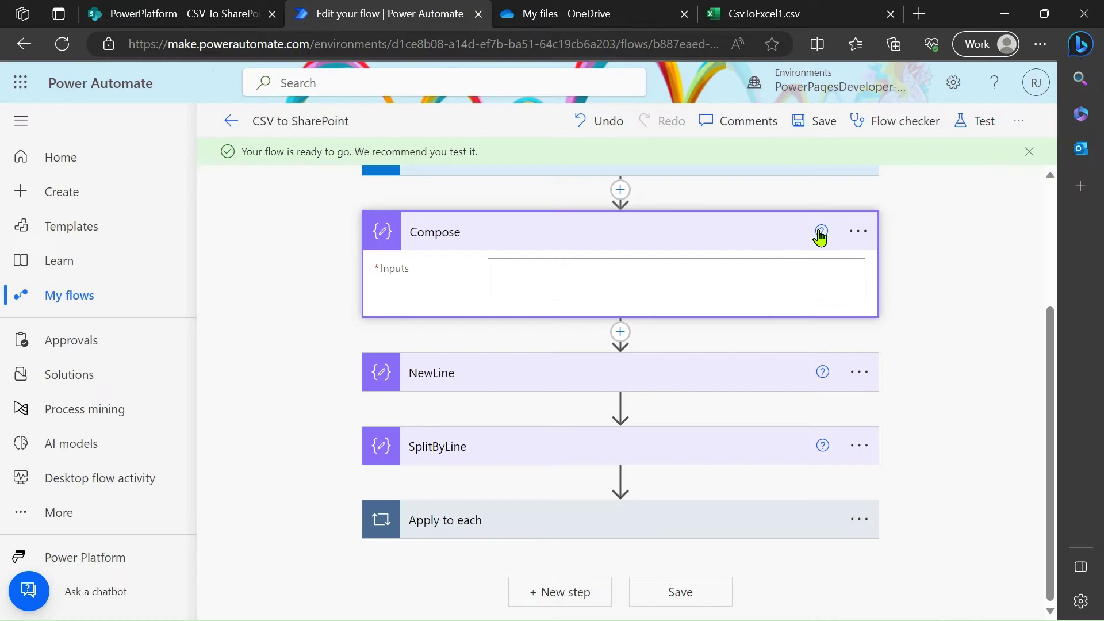
- Review the NewLine input and the split expression used by SplitByLine
{"action": "left_click", "coordinate": [586, 377]}
{"action": "left_click", "coordinate": [564, 461]}
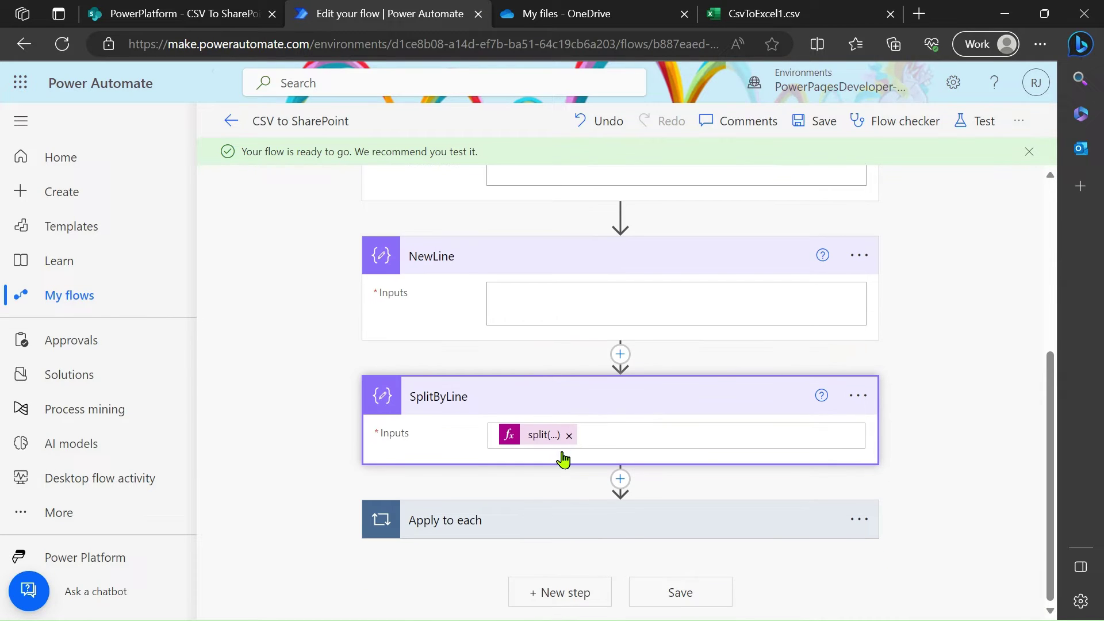
{"action": "left_click", "coordinate": [525, 436]}
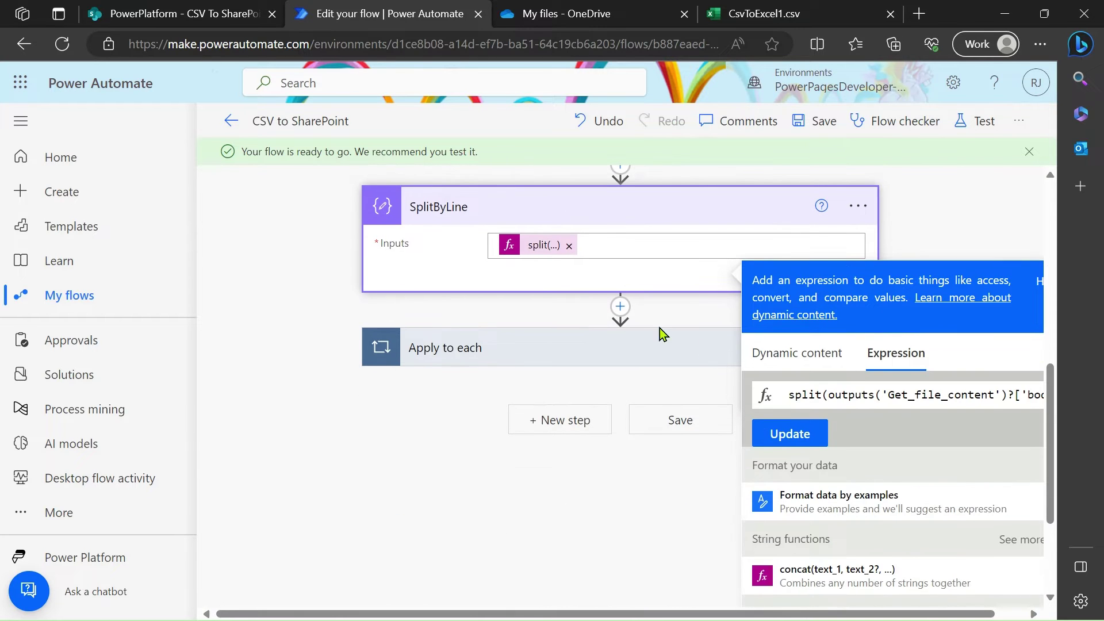
{"action": "left_click", "coordinate": [621, 307]}
- Add a Data Operation Compose step (Compose 2) after SplitByLine
{"action": "left_click", "coordinate": [620, 482]}
{"action": "left_click", "coordinate": [609, 506]}
{"action": "type", "text": "compose"}
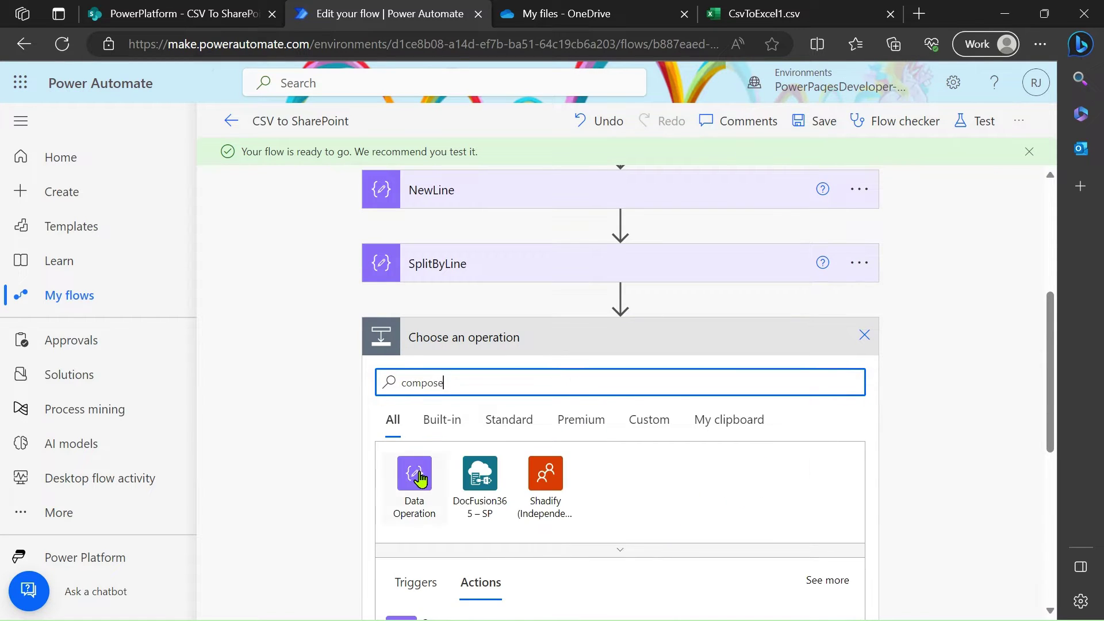
{"action": "left_click", "coordinate": [420, 473]}
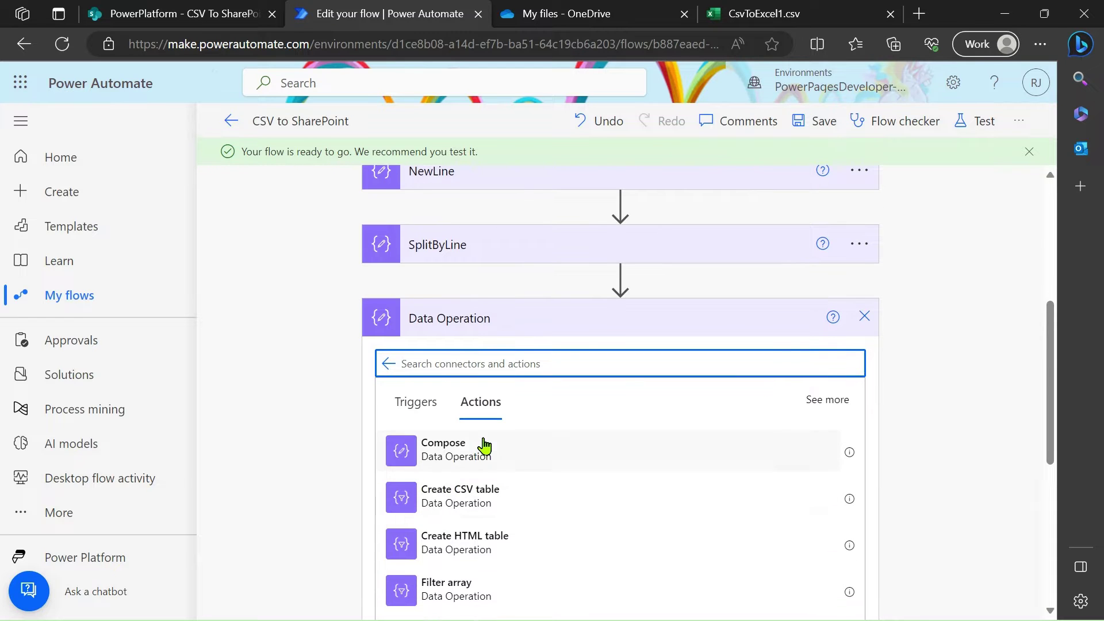
{"action": "left_click", "coordinate": [483, 447]}
{"action": "left_click", "coordinate": [524, 433]}
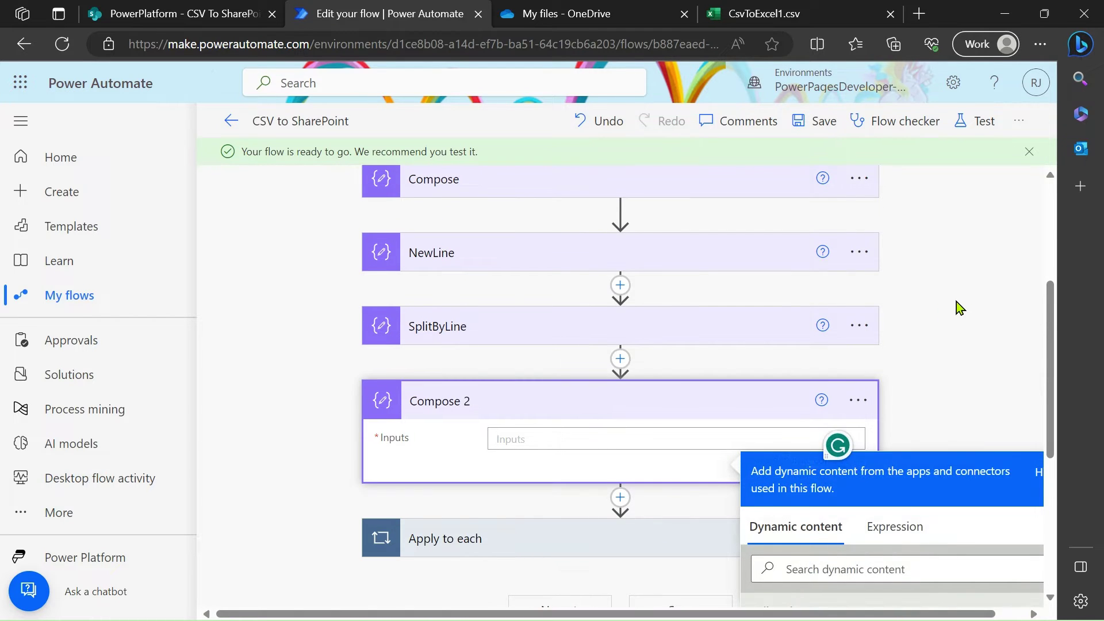
- Start Compose 2's expression with the split function, then check the CSV's first data row in Excel
{"action": "left_click", "coordinate": [900, 432]}
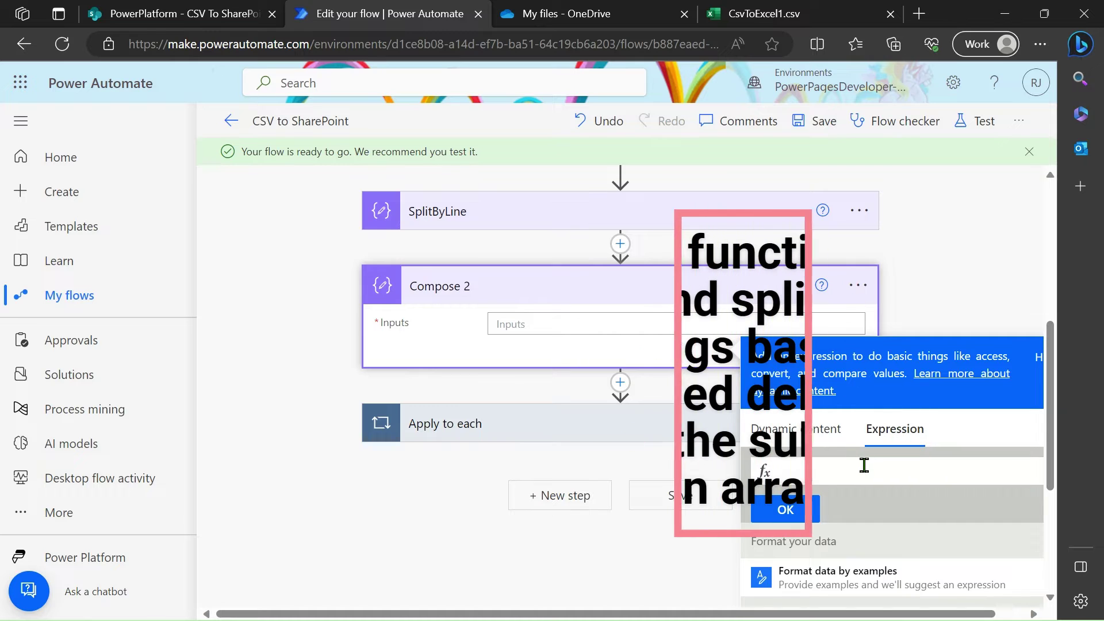
{"action": "type", "text": "s"}
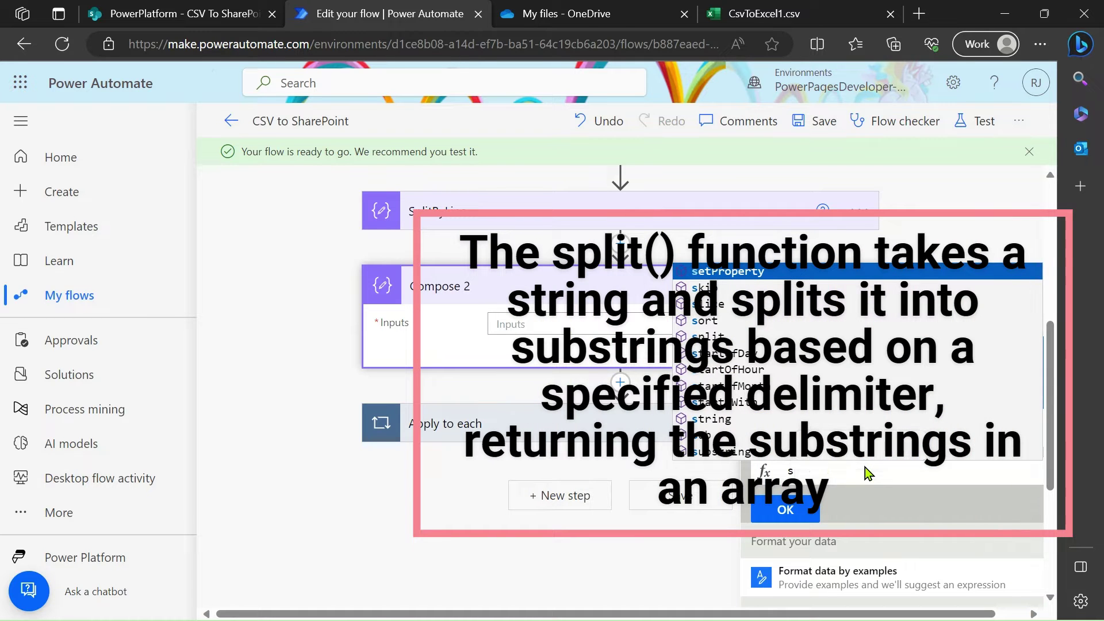
{"action": "key", "text": "Down"}
{"action": "key", "text": "Down"}
{"action": "key", "text": "Down"}
{"action": "key", "text": "Down"}
{"action": "key", "text": "Return"}
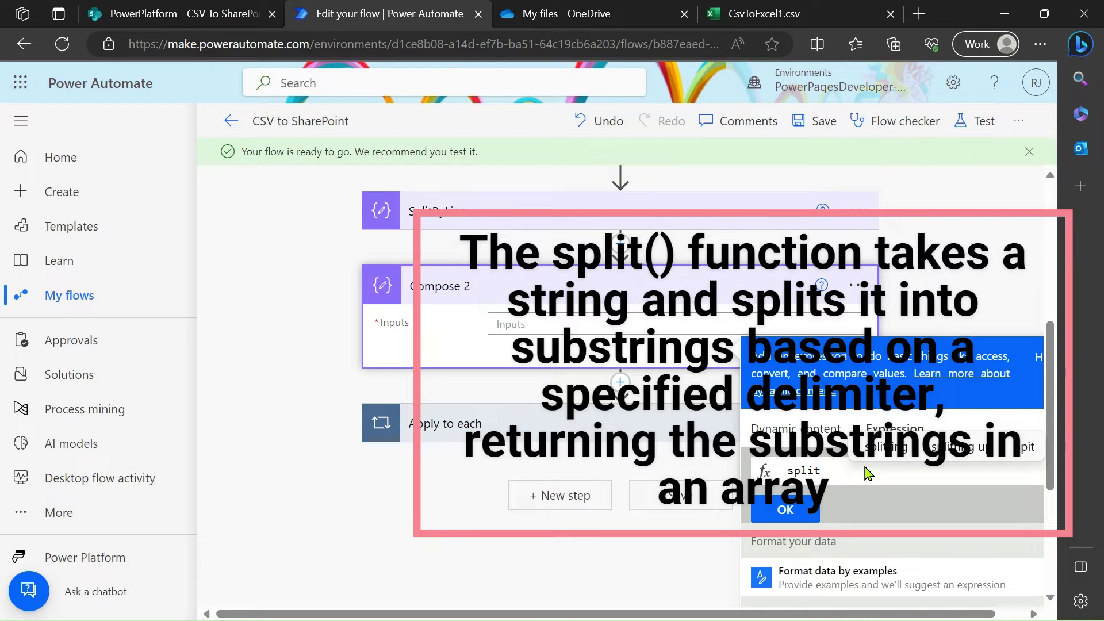
{"action": "left_click", "coordinate": [771, 10]}
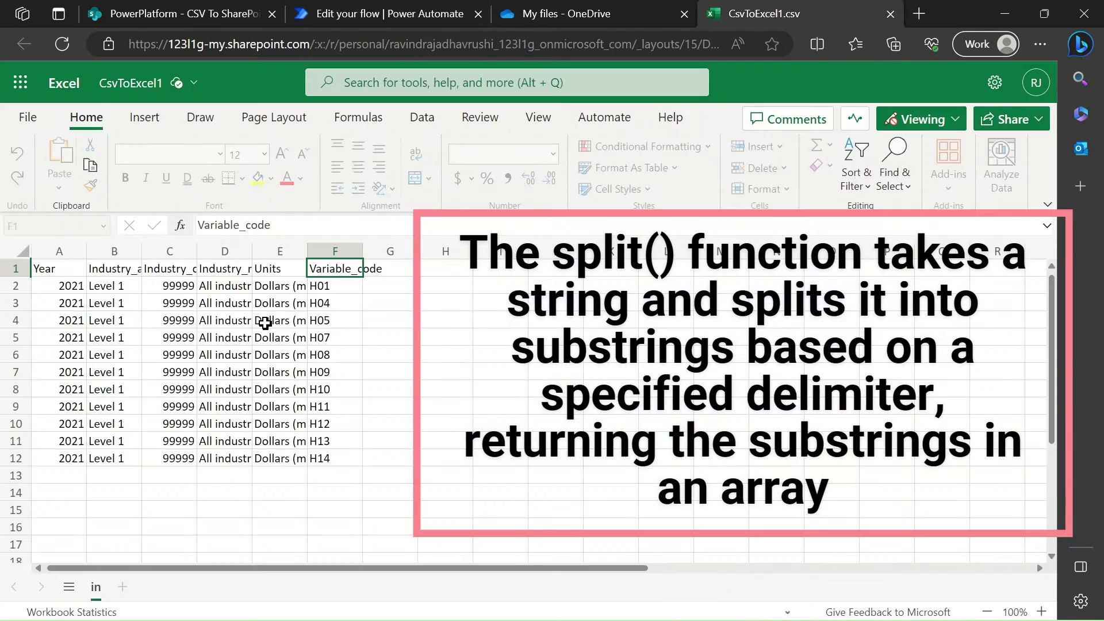
{"action": "left_click", "coordinate": [62, 285]}
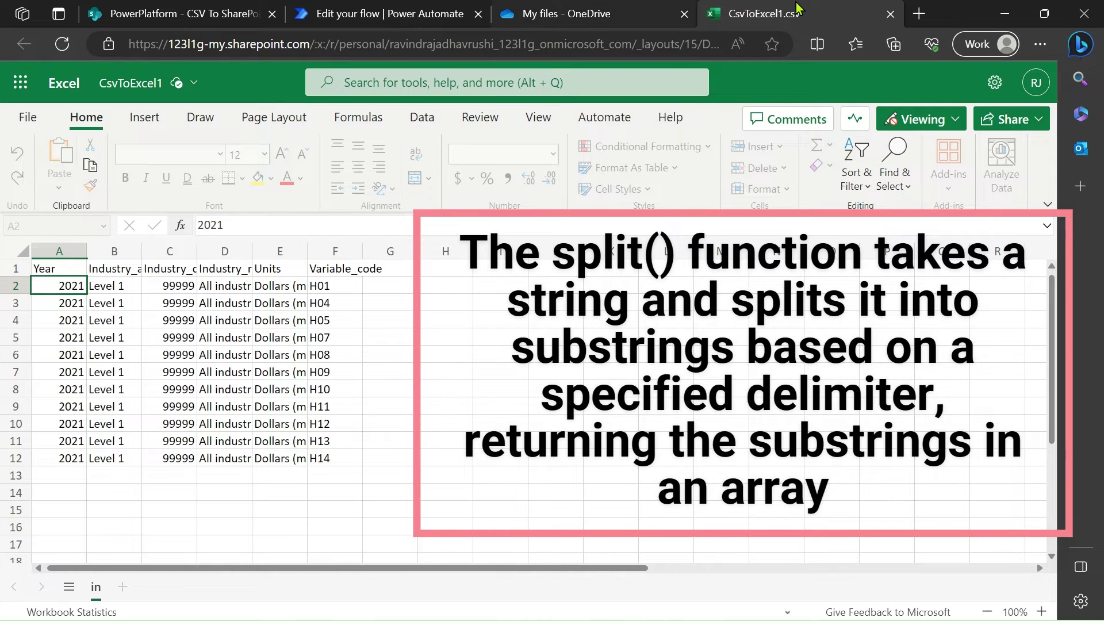
- Back in the flow editor, add the opening parenthesis so the expression reads split()
{"action": "left_click", "coordinate": [626, 11]}
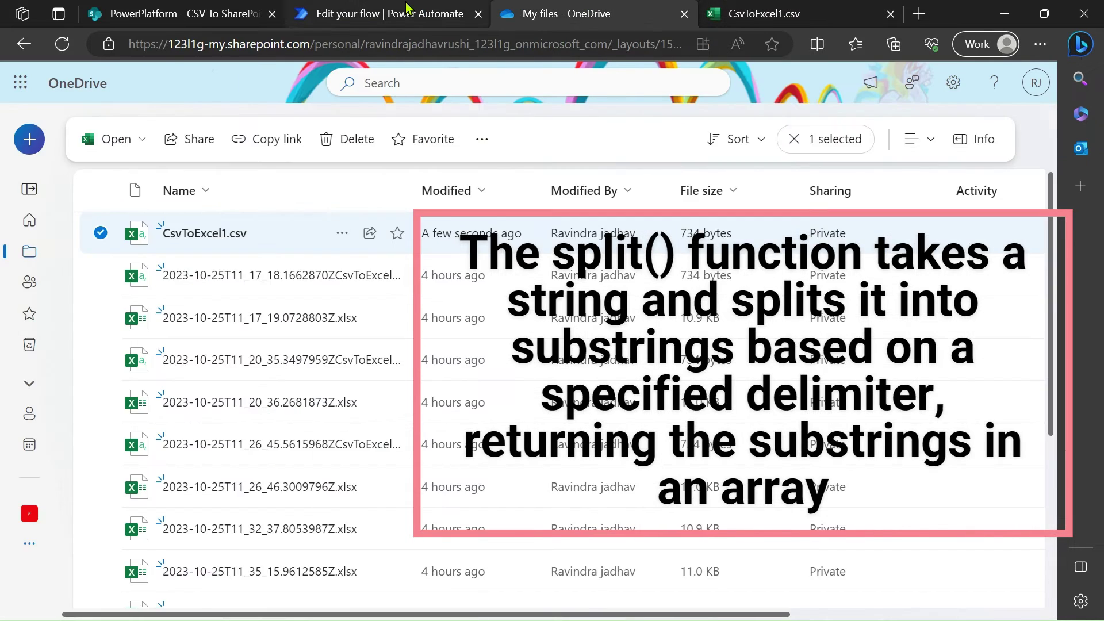
{"action": "left_click", "coordinate": [421, 11]}
{"action": "type", "text": "("}
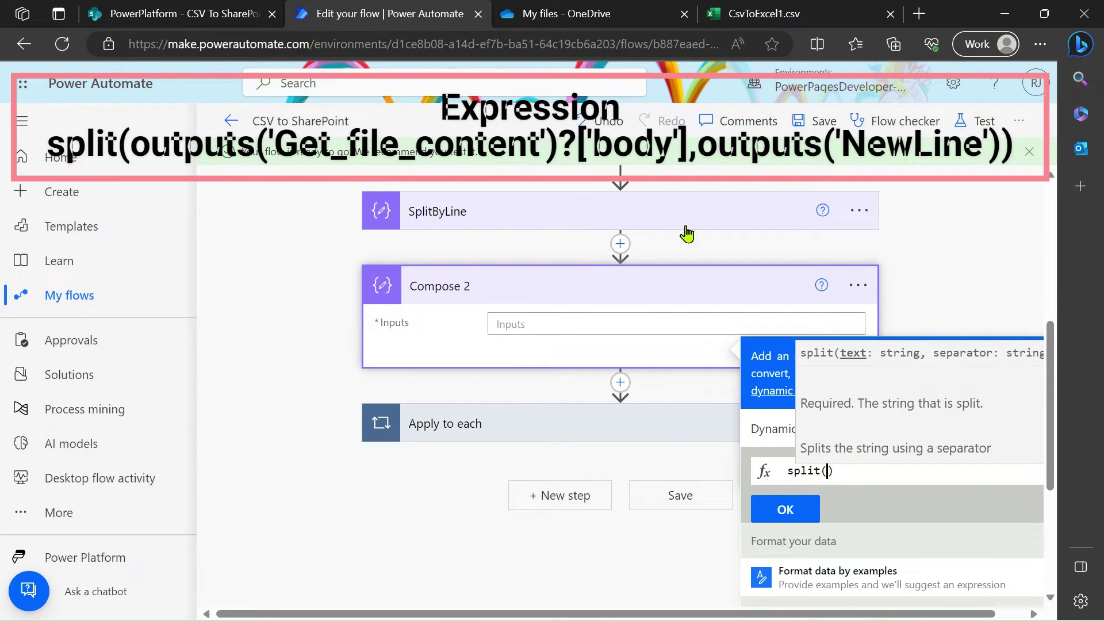
- Set Compose 2 to split File content by the NewLine outputs, then compare with SplitByLine
{"action": "scroll", "coordinate": [683, 230], "scroll_direction": "up", "scroll_amount": 2}
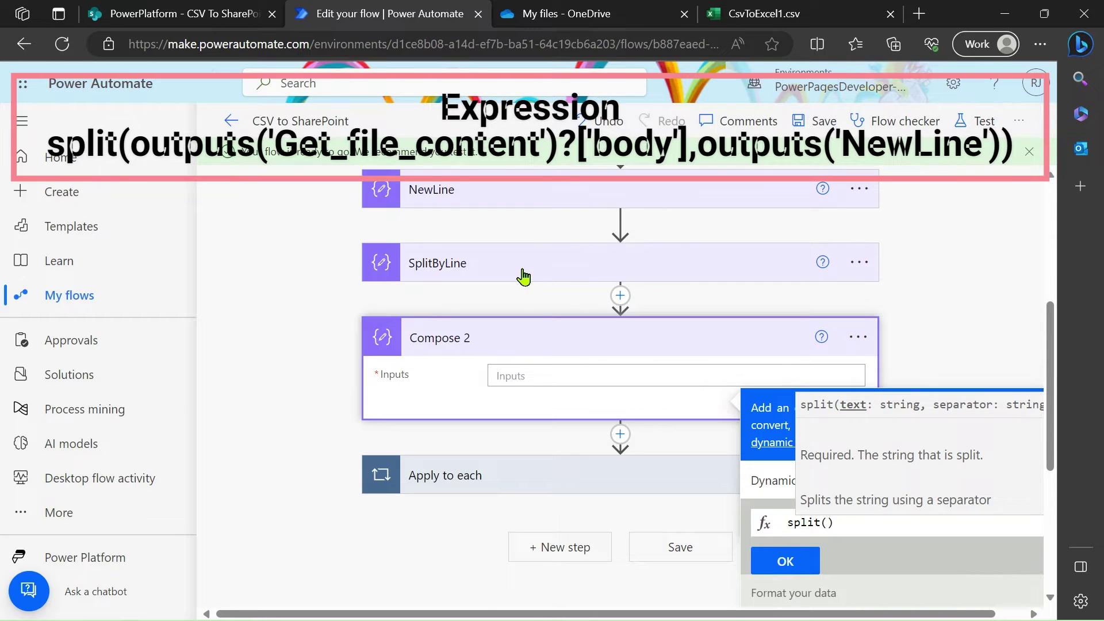
{"action": "scroll", "coordinate": [522, 271], "scroll_direction": "up", "scroll_amount": 4}
{"action": "scroll", "coordinate": [507, 305], "scroll_direction": "down", "scroll_amount": 8}
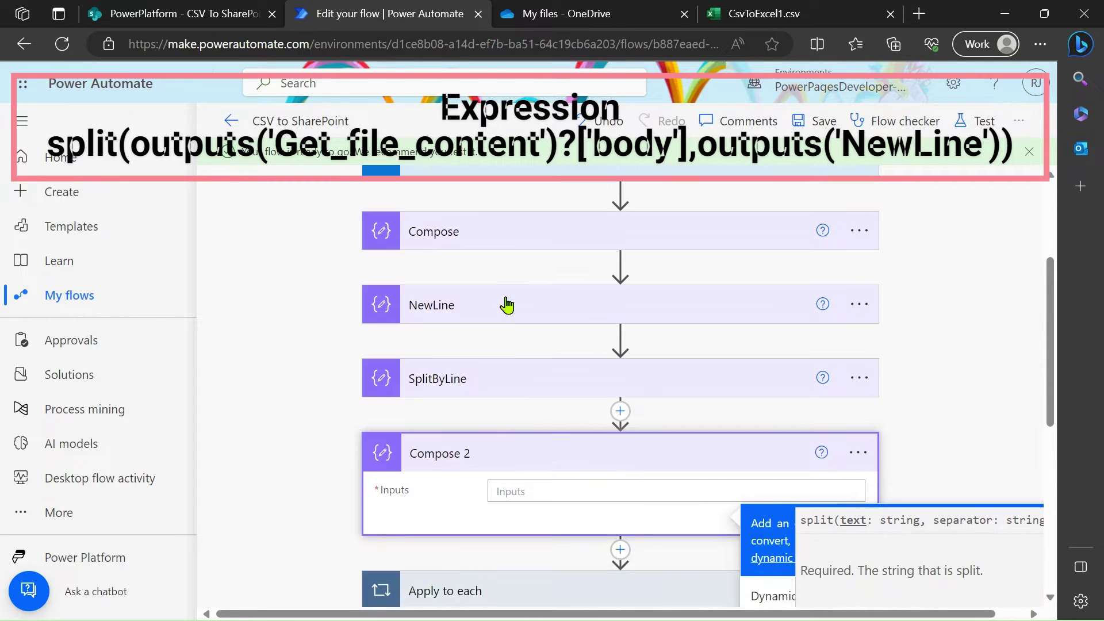
{"action": "left_click", "coordinate": [787, 327]}
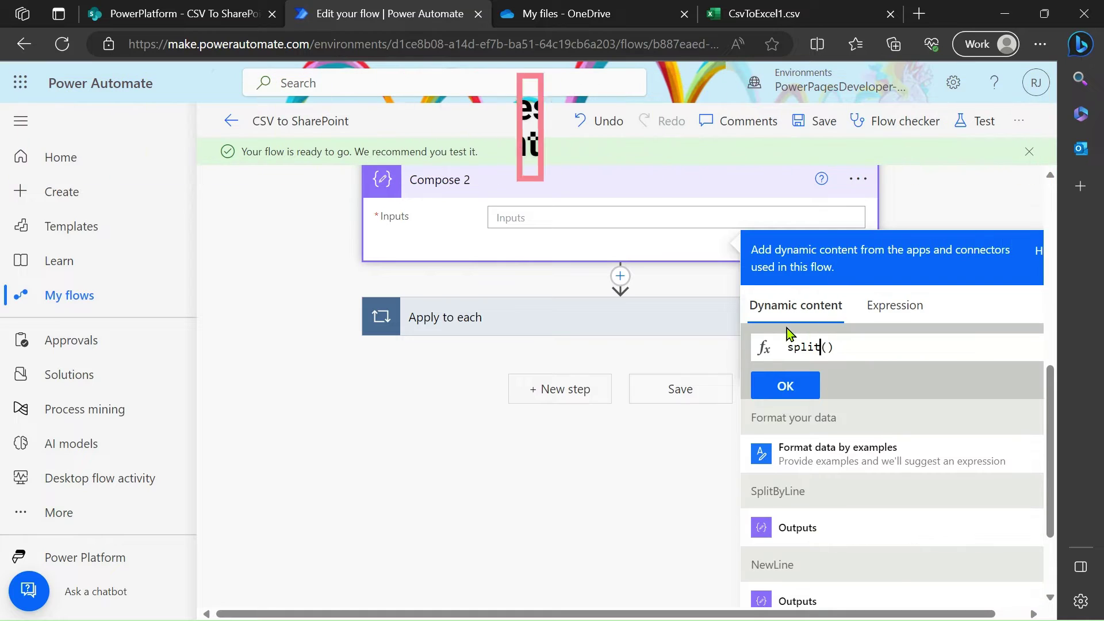
{"action": "scroll", "coordinate": [862, 581], "scroll_direction": "down", "scroll_amount": 4}
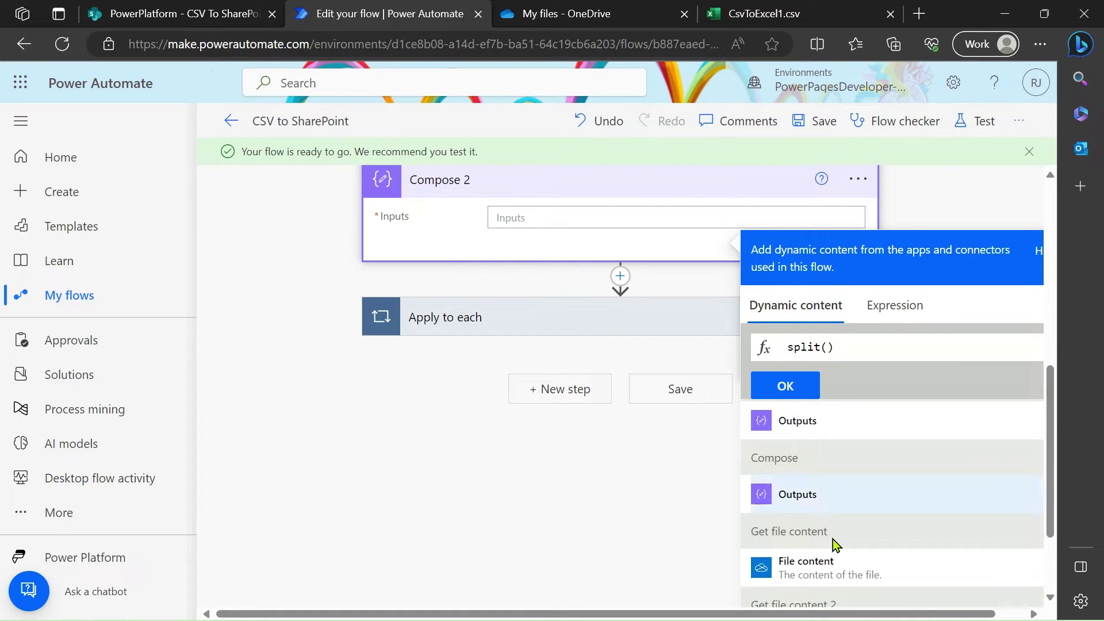
{"action": "left_click", "coordinate": [835, 580]}
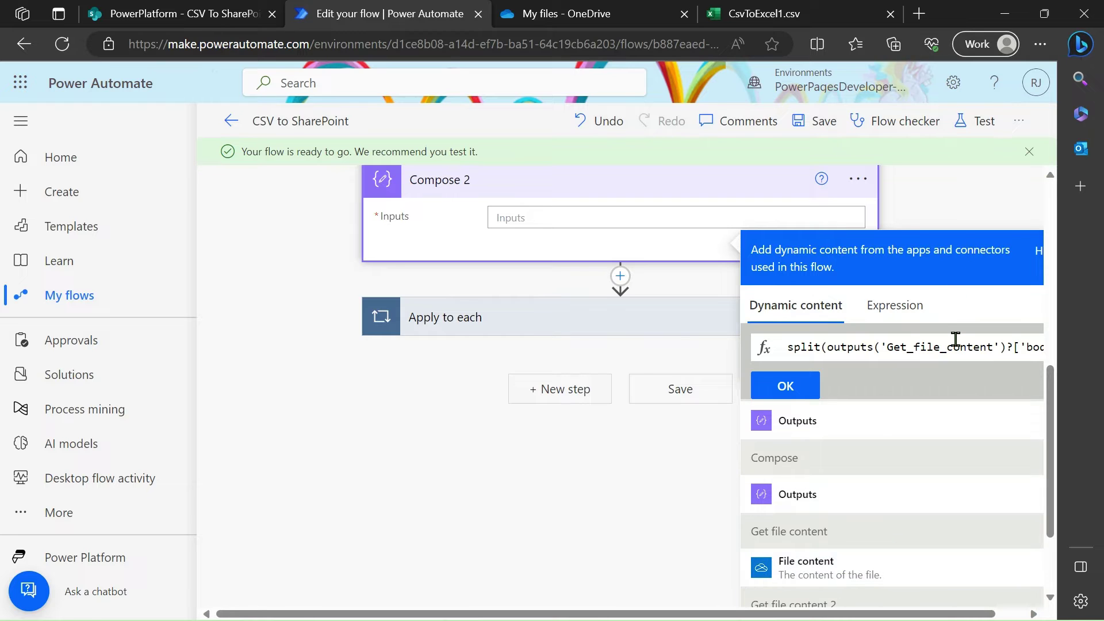
{"action": "type", "text": ","}
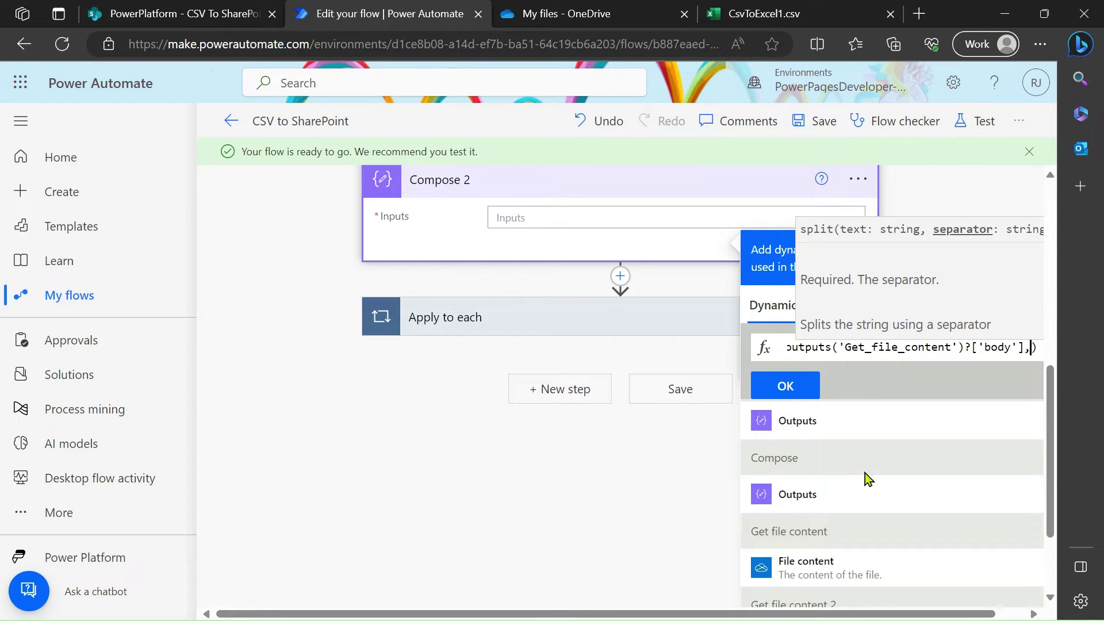
{"action": "scroll", "coordinate": [853, 490], "scroll_direction": "up", "scroll_amount": 1}
{"action": "left_click", "coordinate": [854, 491]}
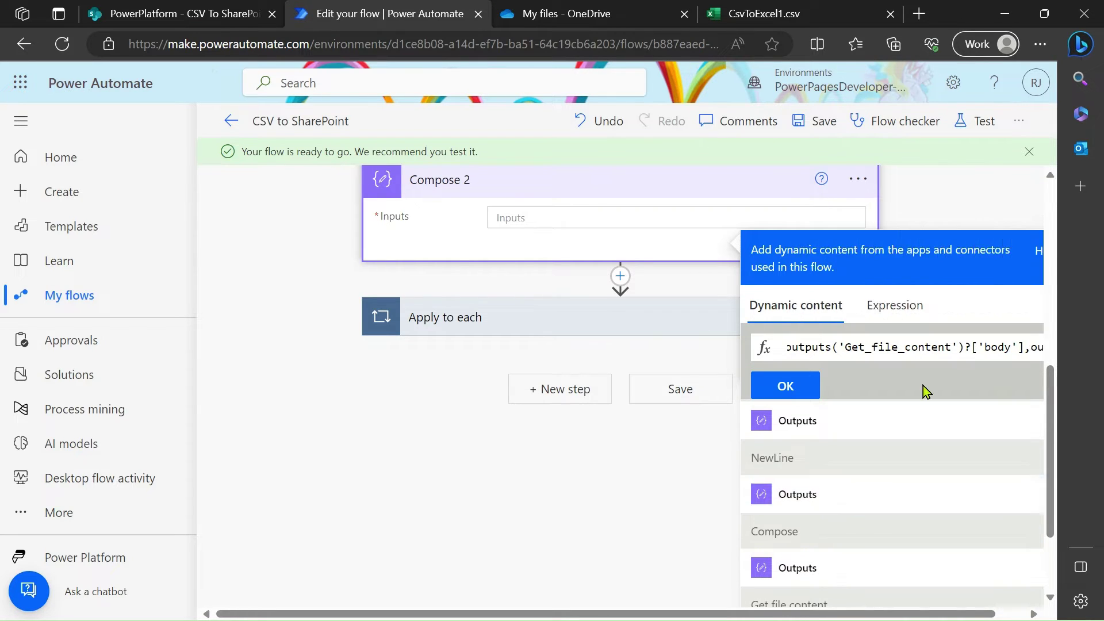
{"action": "left_click", "coordinate": [803, 384]}
{"action": "scroll", "coordinate": [592, 276], "scroll_direction": "up", "scroll_amount": 3}
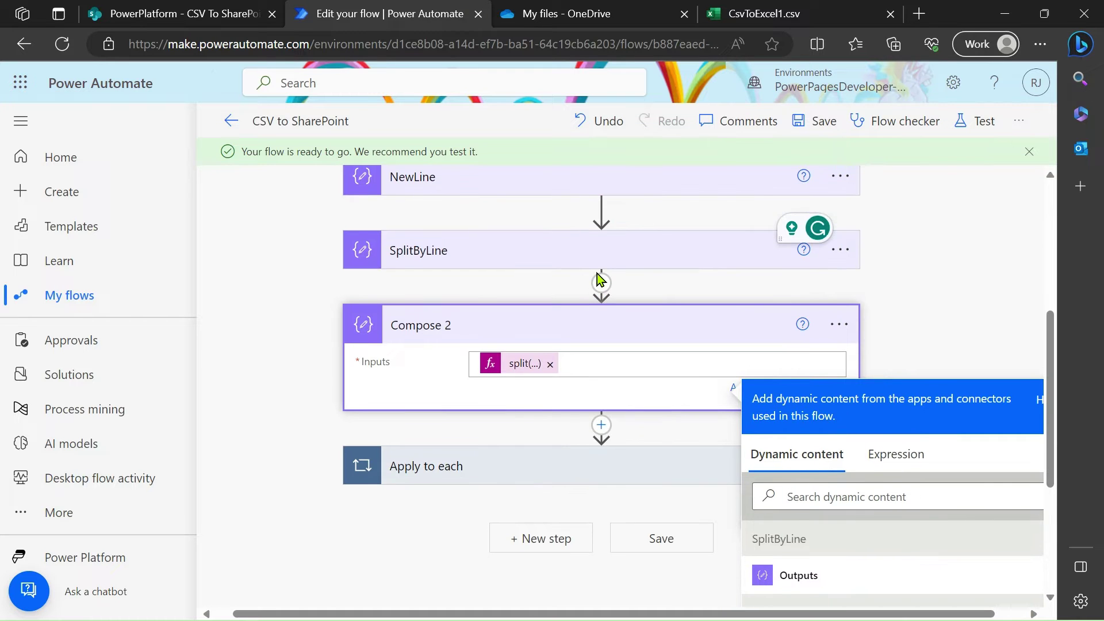
{"action": "left_click", "coordinate": [552, 254]}
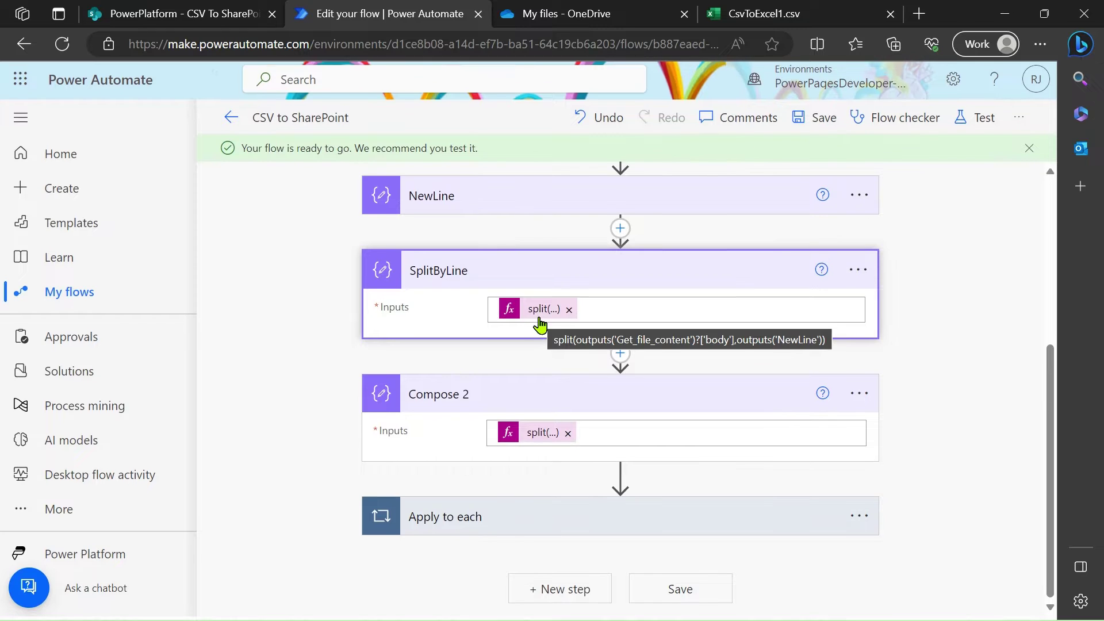
- Delete Compose 2 and the extra Compose step, then expand Apply to each and Create item
{"action": "left_click", "coordinate": [861, 405]}
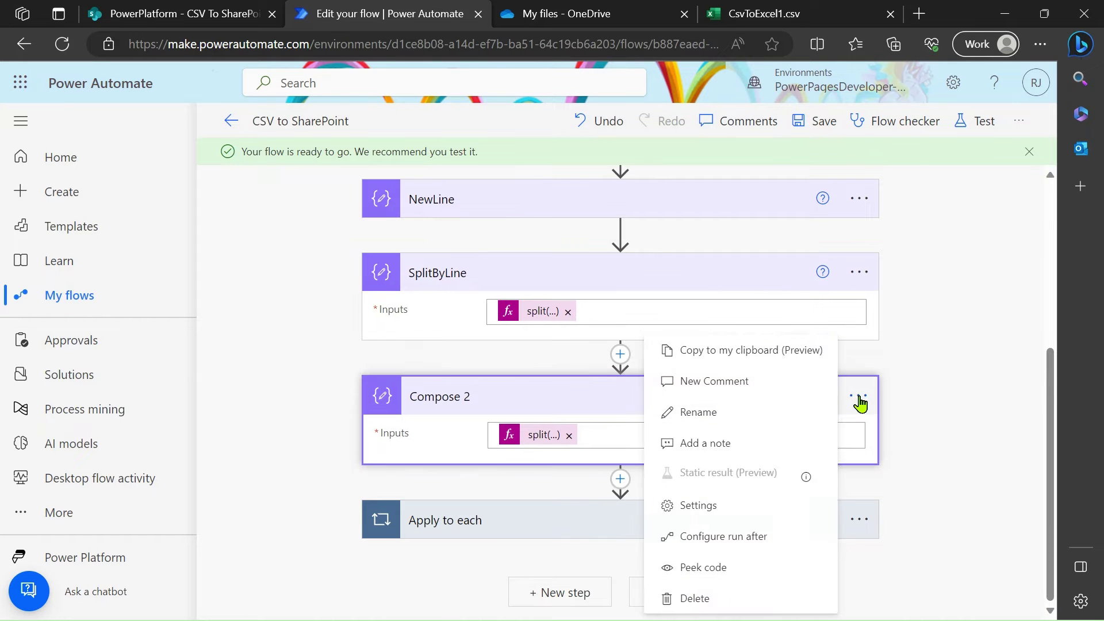
{"action": "left_click", "coordinate": [699, 596]}
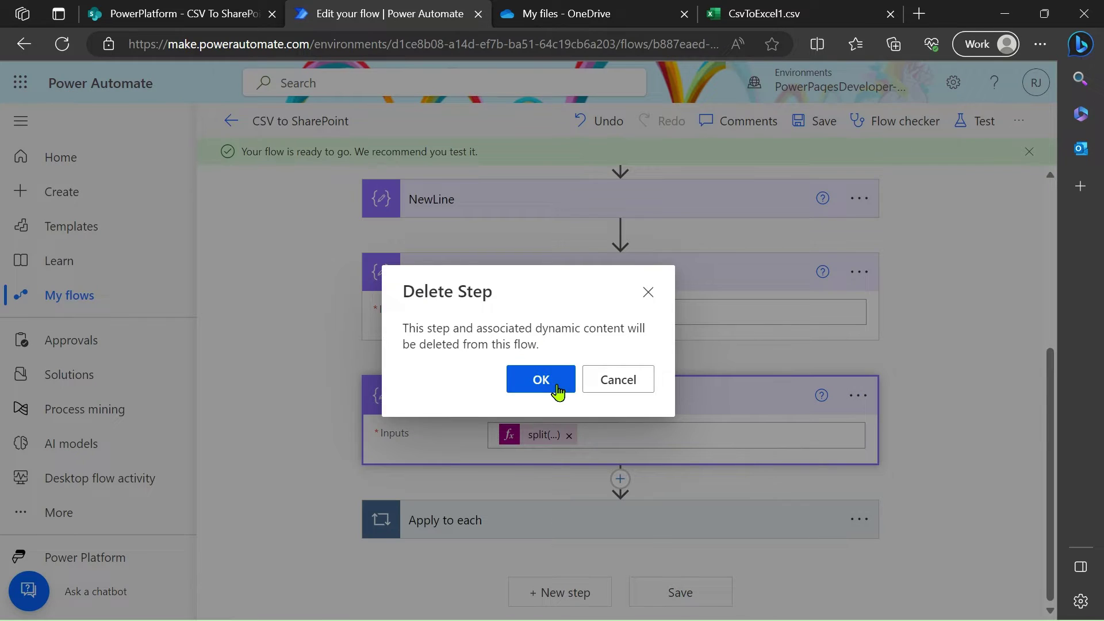
{"action": "left_click", "coordinate": [556, 391]}
{"action": "left_click", "coordinate": [863, 255]}
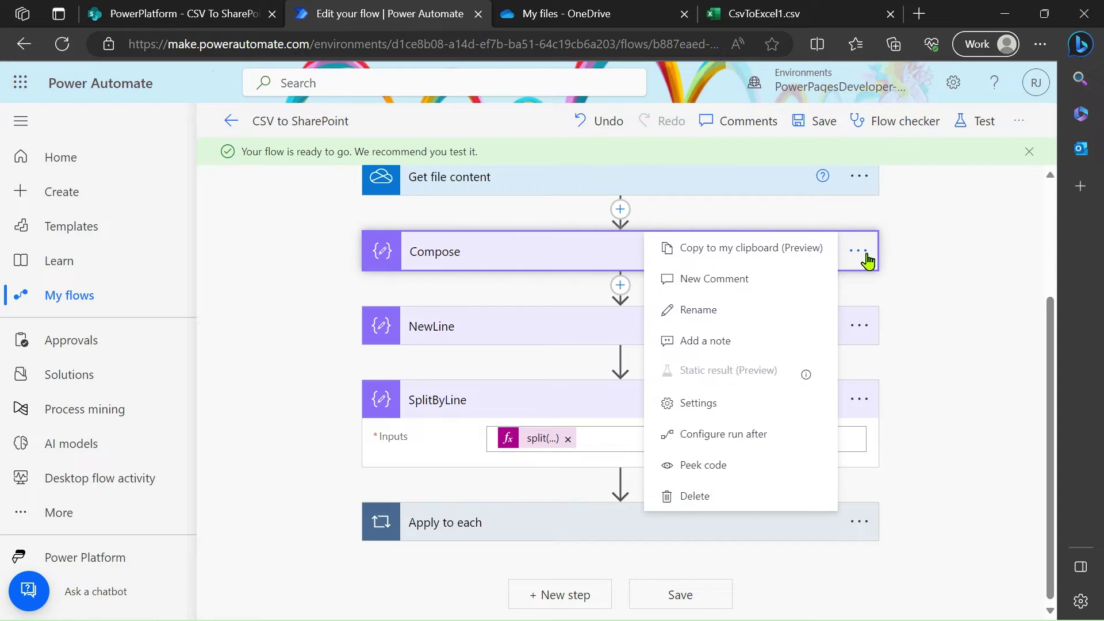
{"action": "left_click", "coordinate": [730, 498]}
{"action": "left_click", "coordinate": [537, 379]}
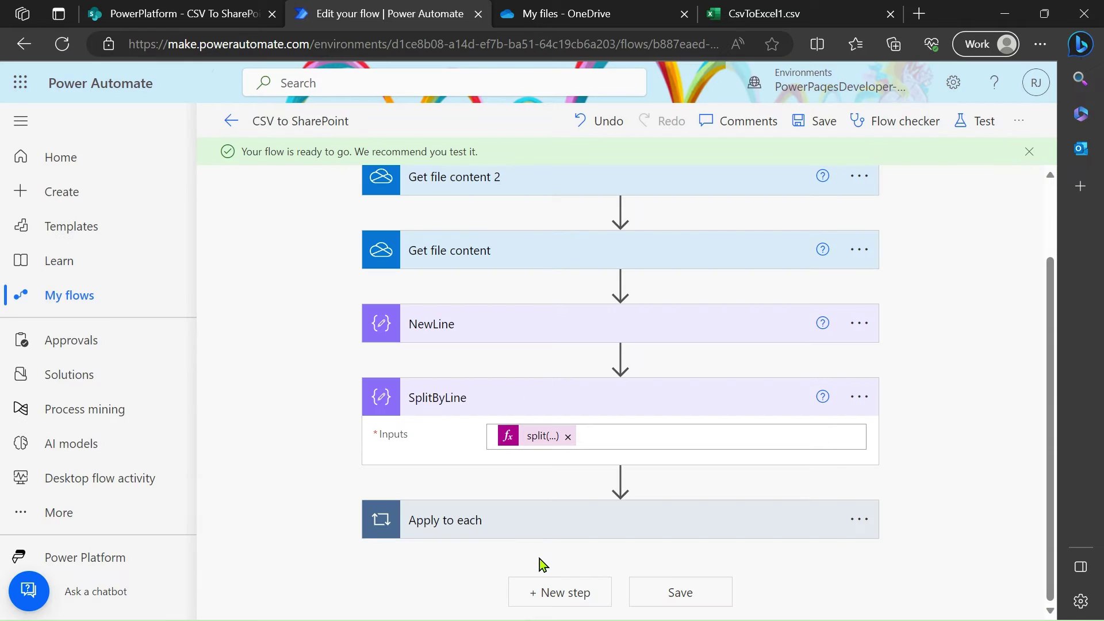
{"action": "left_click", "coordinate": [551, 532]}
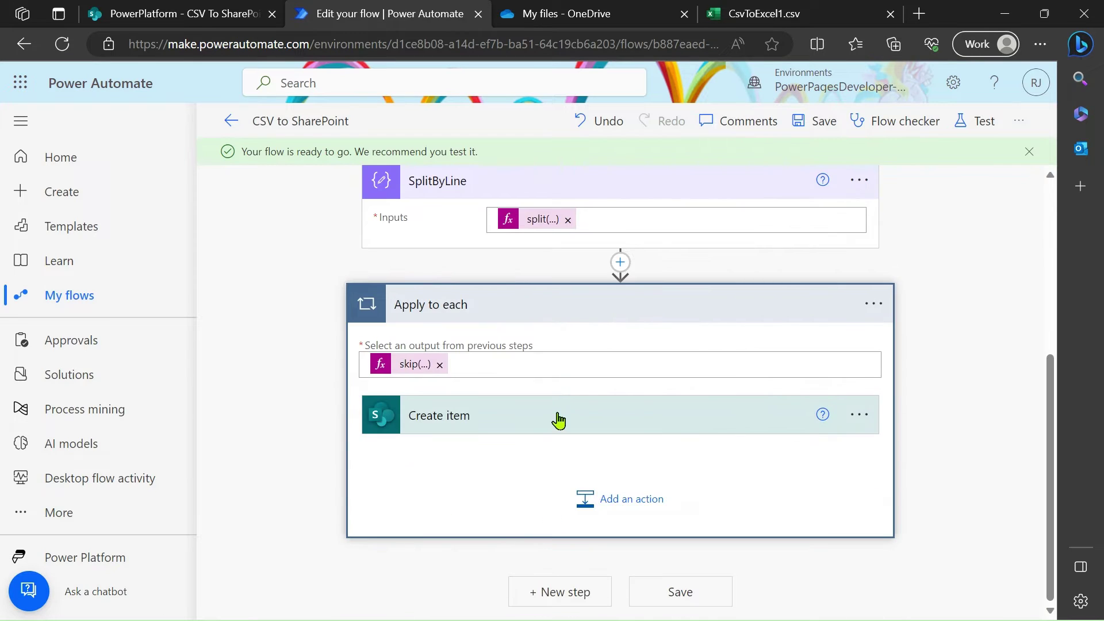
{"action": "left_click", "coordinate": [558, 420]}
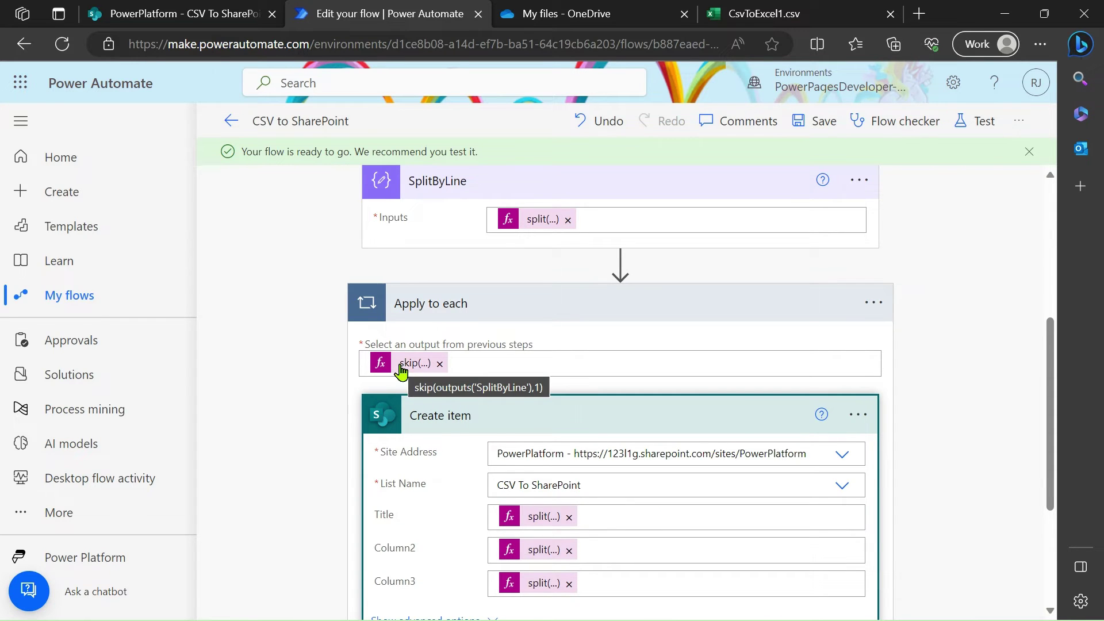
- Highlight the CsvToExcel1.csv header row A1:F1 with Shift+Right, briefly visiting OneDrive and the flow editor
{"action": "left_click", "coordinate": [823, 12]}
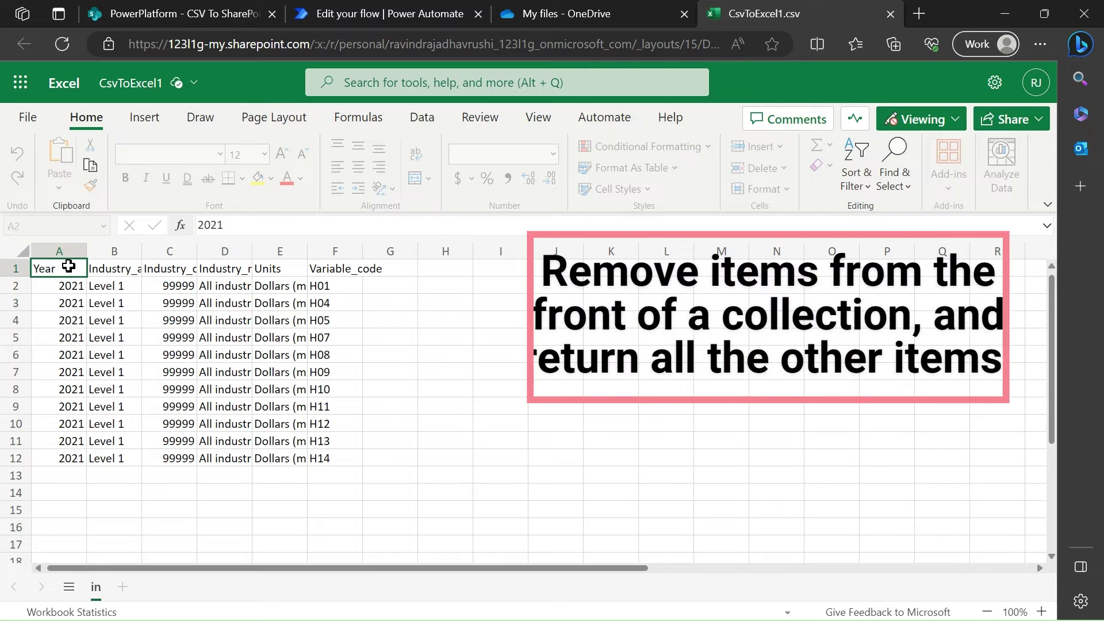
{"action": "key", "text": "shift+Right"}
{"action": "key", "text": "shift+Right"}
{"action": "key", "text": "shift+Right"}
{"action": "key", "text": "shift+Right"}
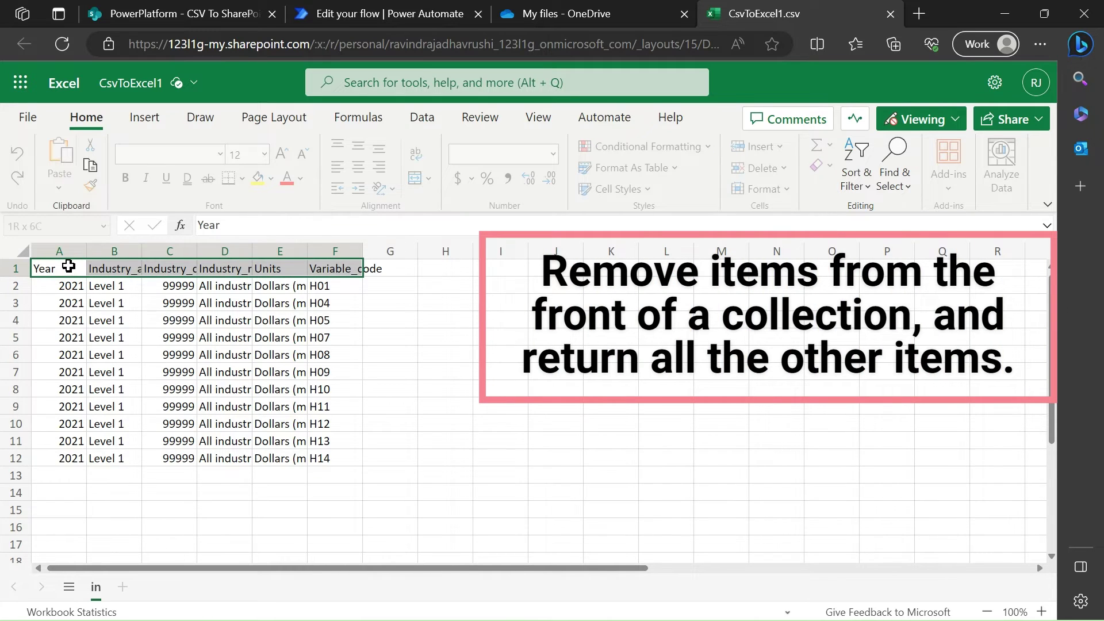
{"action": "left_click", "coordinate": [567, 13]}
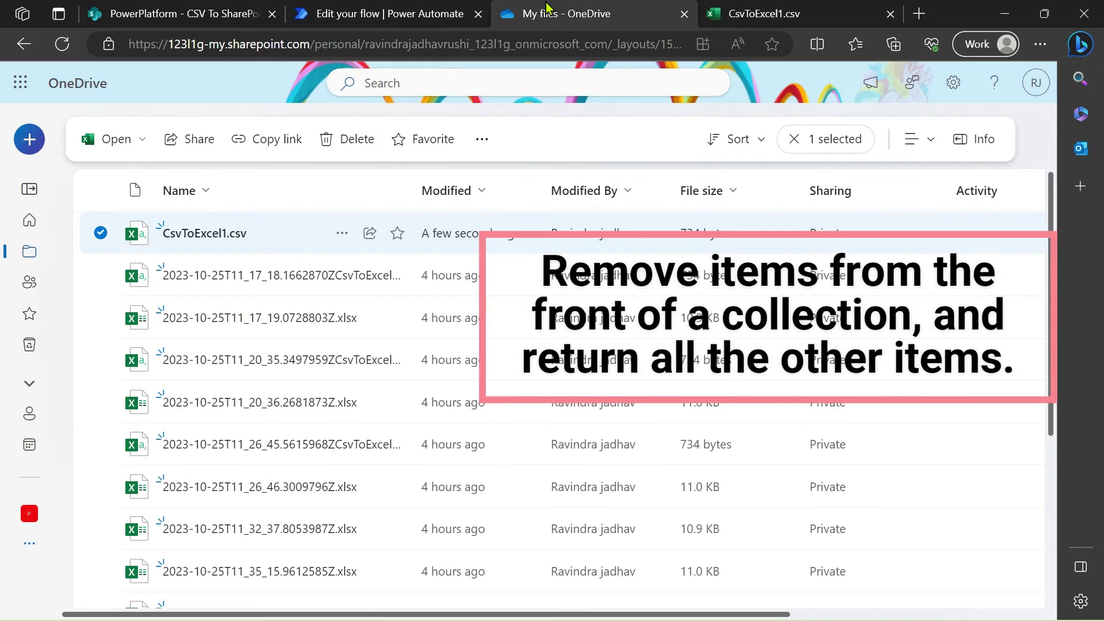
{"action": "left_click", "coordinate": [405, 13]}
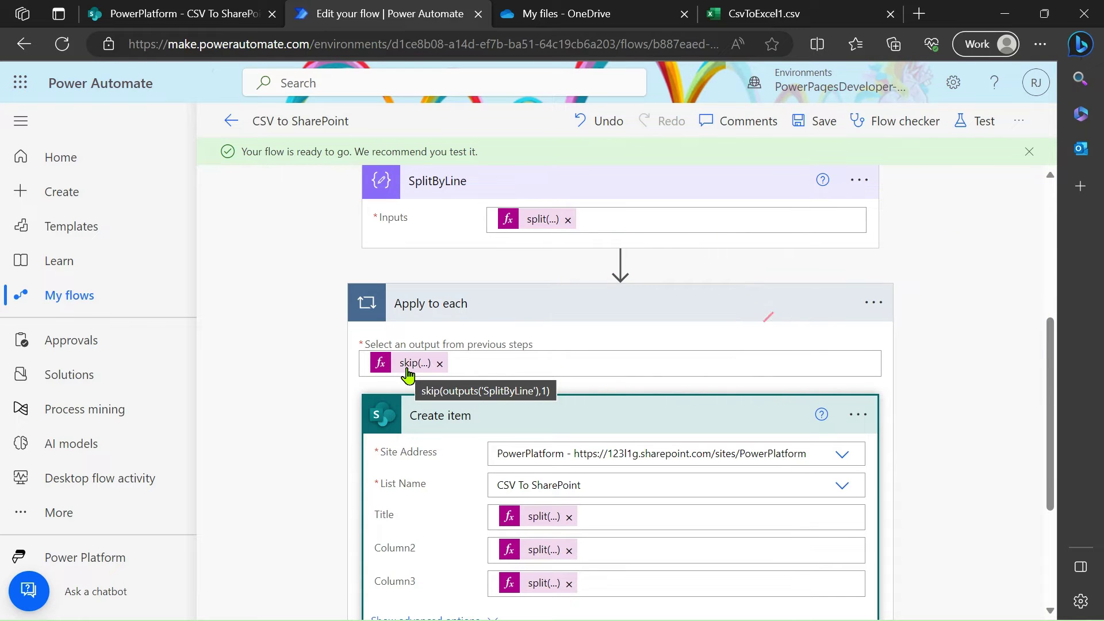
{"action": "left_click", "coordinate": [764, 13]}
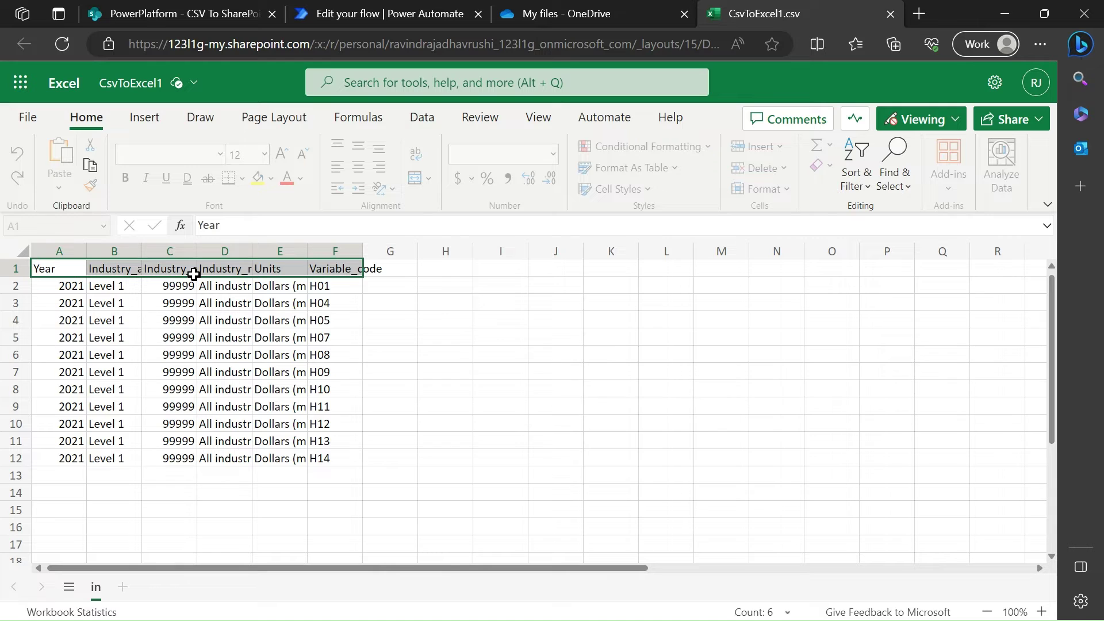
- Open the Apply to each loop's input expression and clear it
{"action": "left_click", "coordinate": [365, 13]}
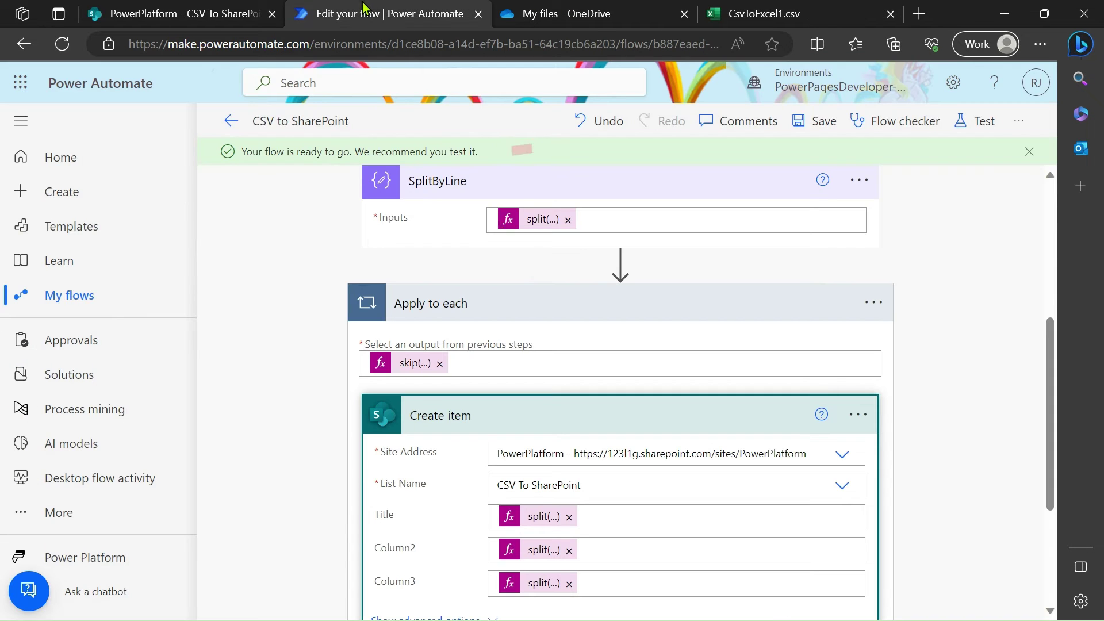
{"action": "left_click", "coordinate": [418, 373]}
{"action": "scroll", "coordinate": [893, 331], "scroll_direction": "down", "scroll_amount": 3}
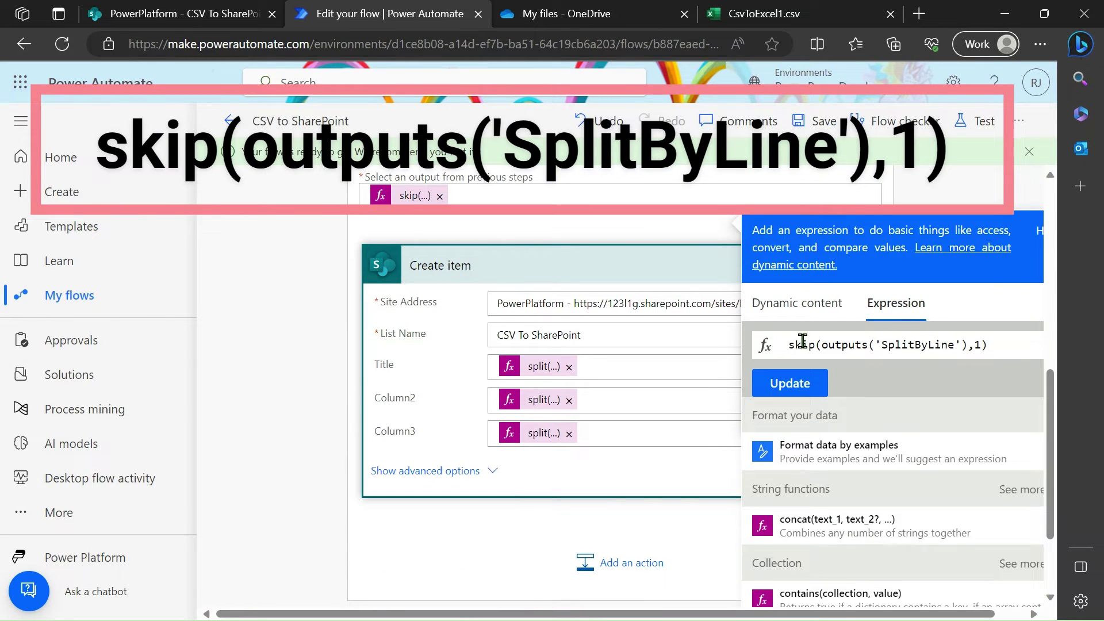
{"action": "scroll", "coordinate": [817, 218], "scroll_direction": "up", "scroll_amount": 4}
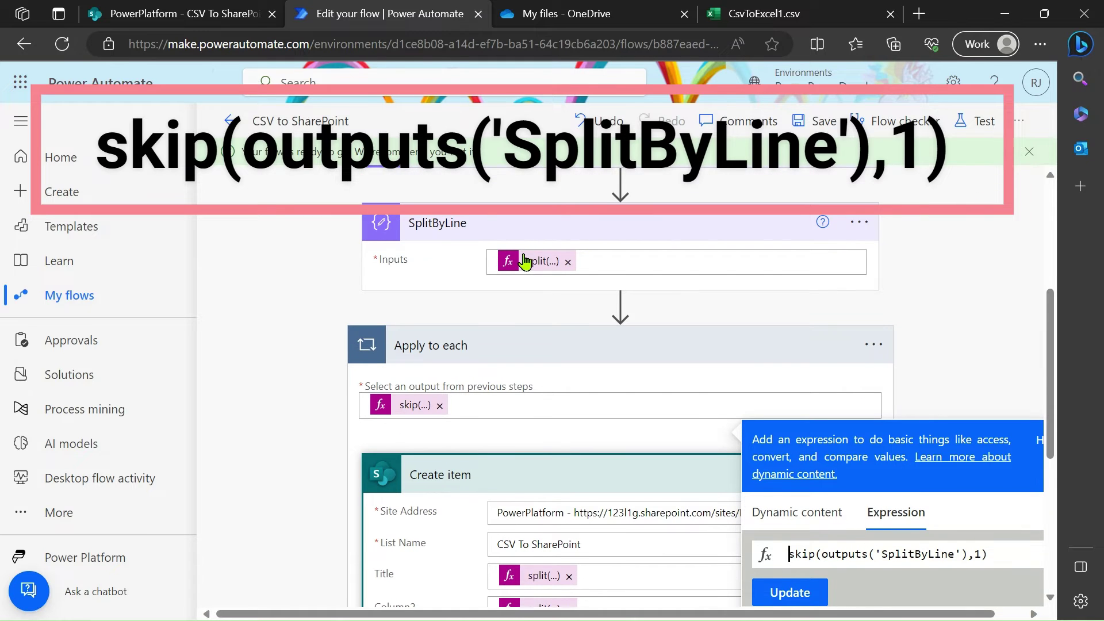
{"action": "scroll", "coordinate": [581, 294], "scroll_direction": "down", "scroll_amount": 2}
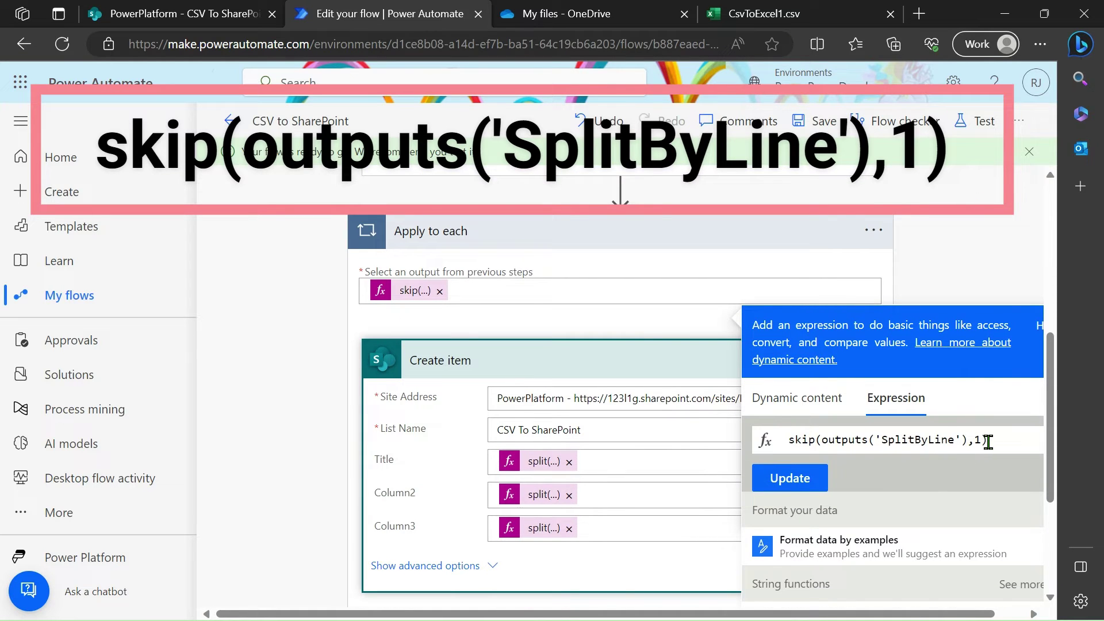
{"action": "key", "text": "ctrl+a"}
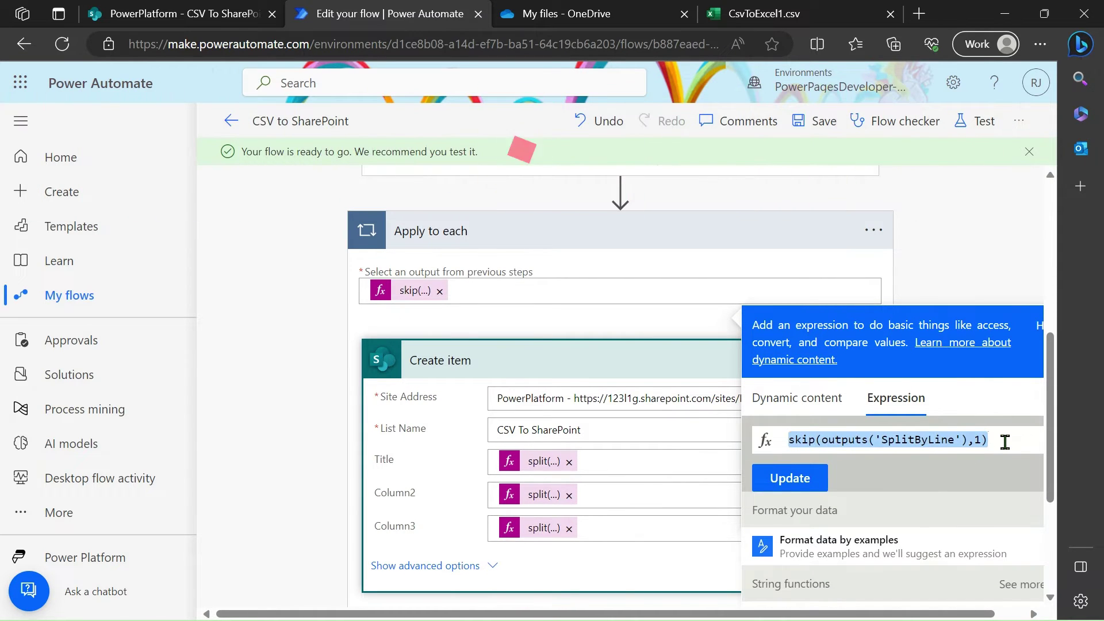
{"action": "key", "text": "BackSpace"}
- Enter skip(outputs('SplitByLine'),1) as the loop input and apply it with Update
{"action": "type", "text": "ski"}
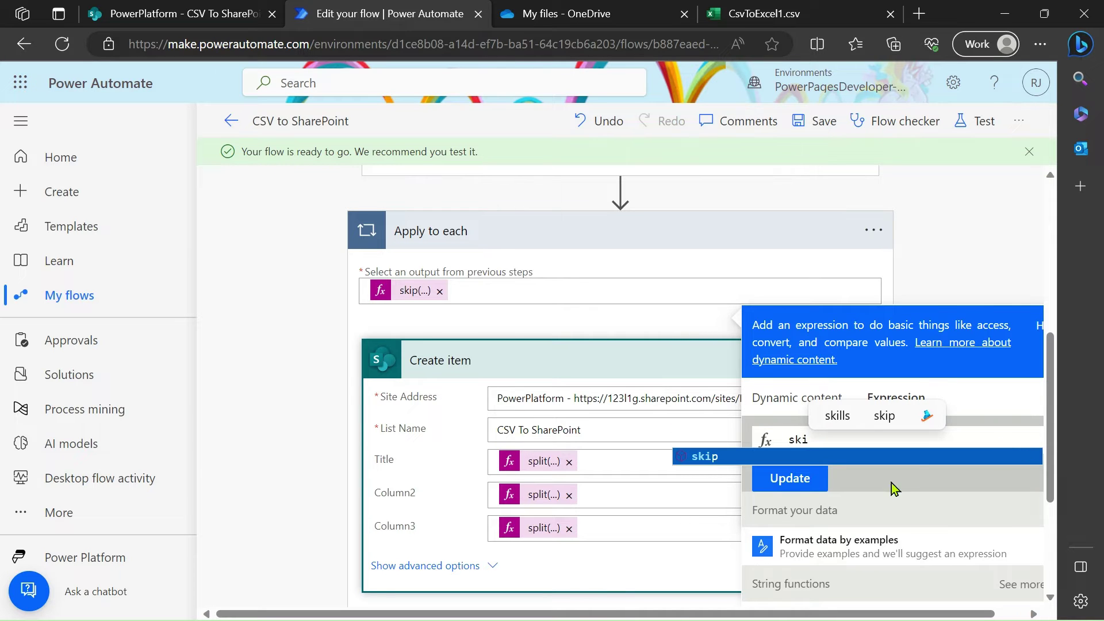
{"action": "type", "text": "p"}
{"action": "left_click", "coordinate": [802, 398]}
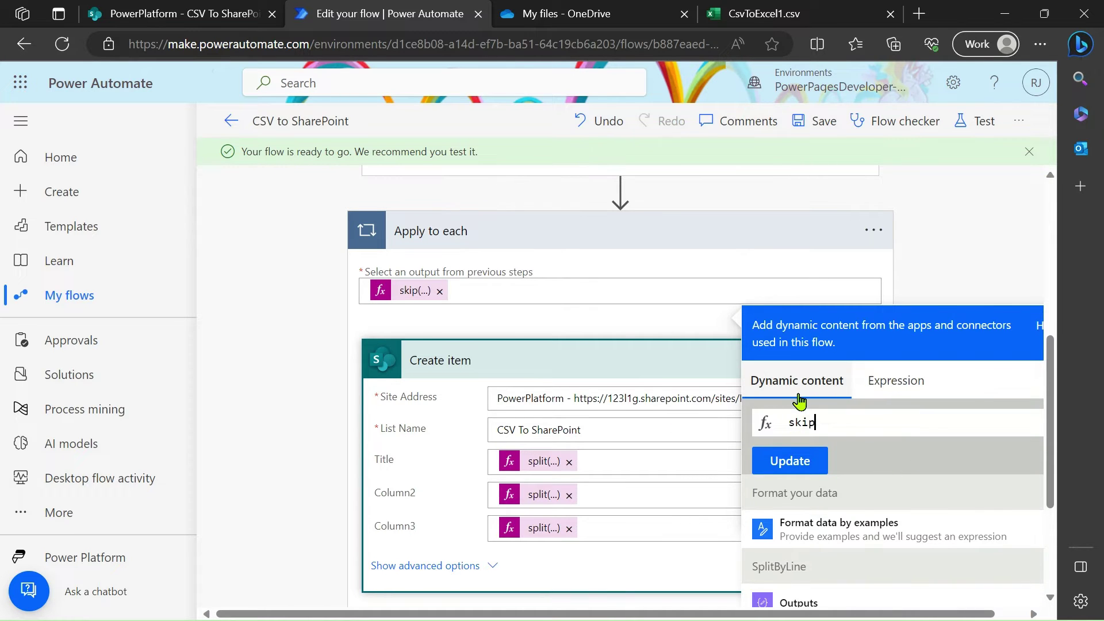
{"action": "left_click", "coordinate": [902, 386]}
{"action": "type", "text": "("}
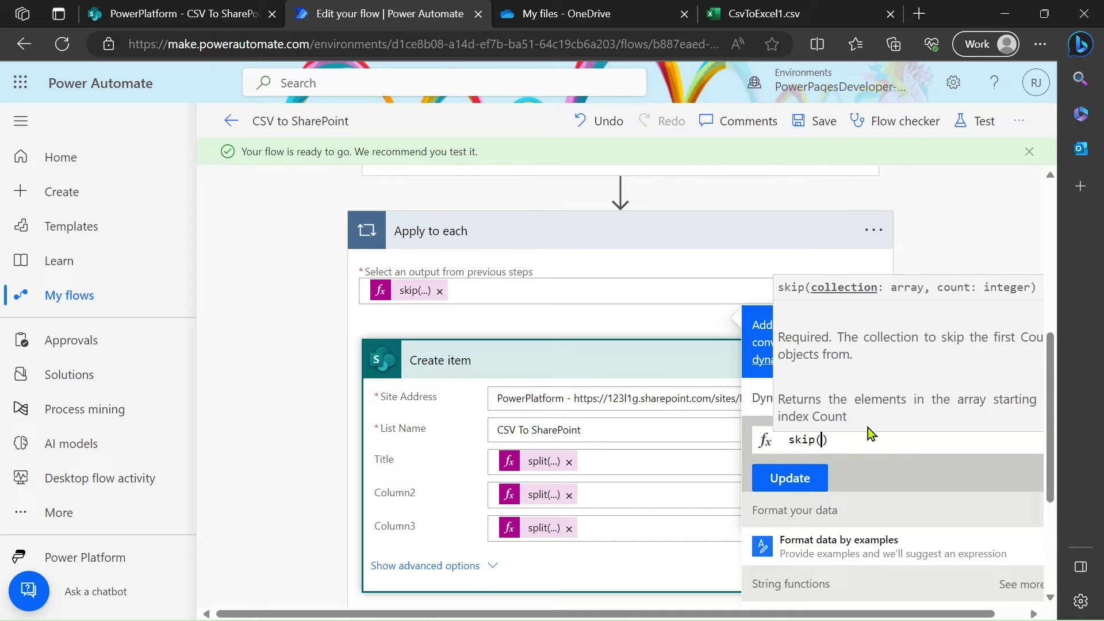
{"action": "left_click", "coordinate": [767, 401]}
{"action": "scroll", "coordinate": [769, 411], "scroll_direction": "down", "scroll_amount": 2}
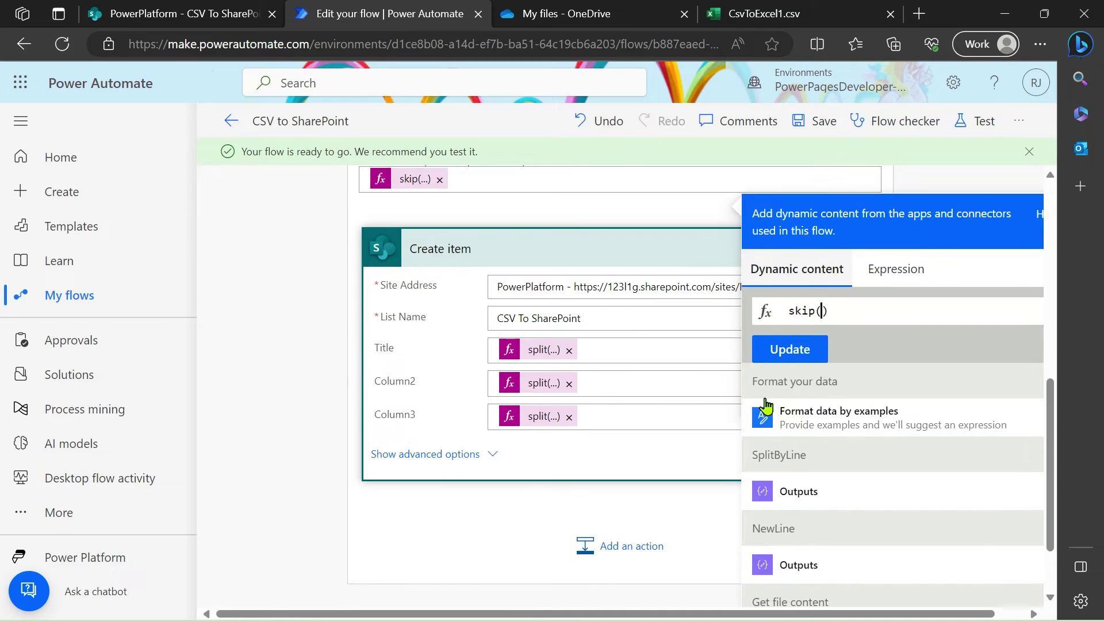
{"action": "scroll", "coordinate": [767, 405], "scroll_direction": "down", "scroll_amount": 1}
{"action": "left_click", "coordinate": [802, 472]}
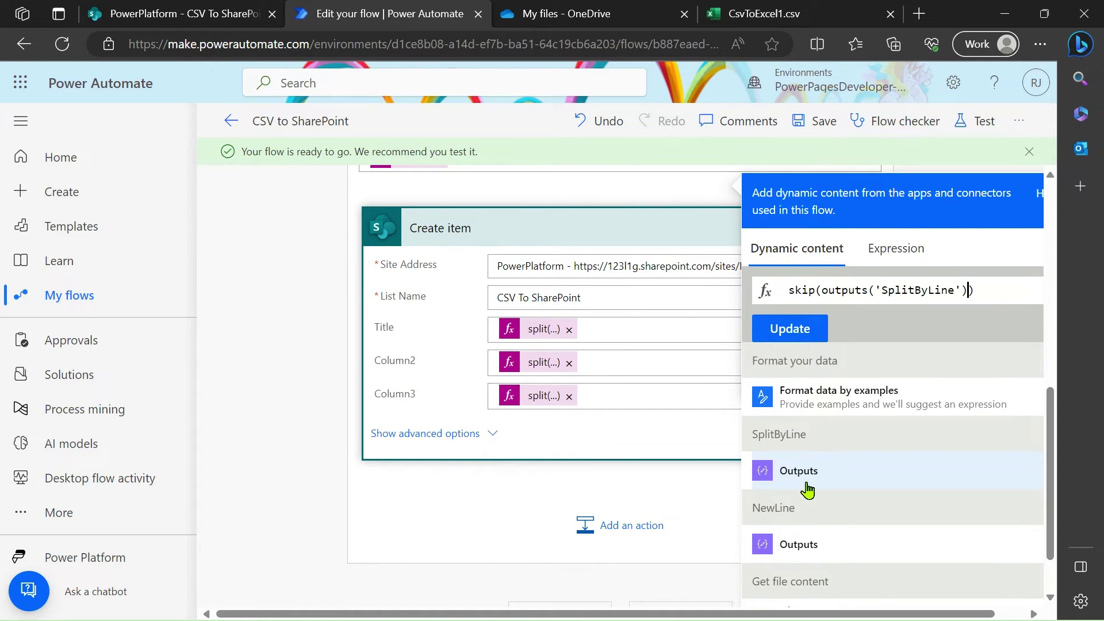
{"action": "type", "text": ",1"}
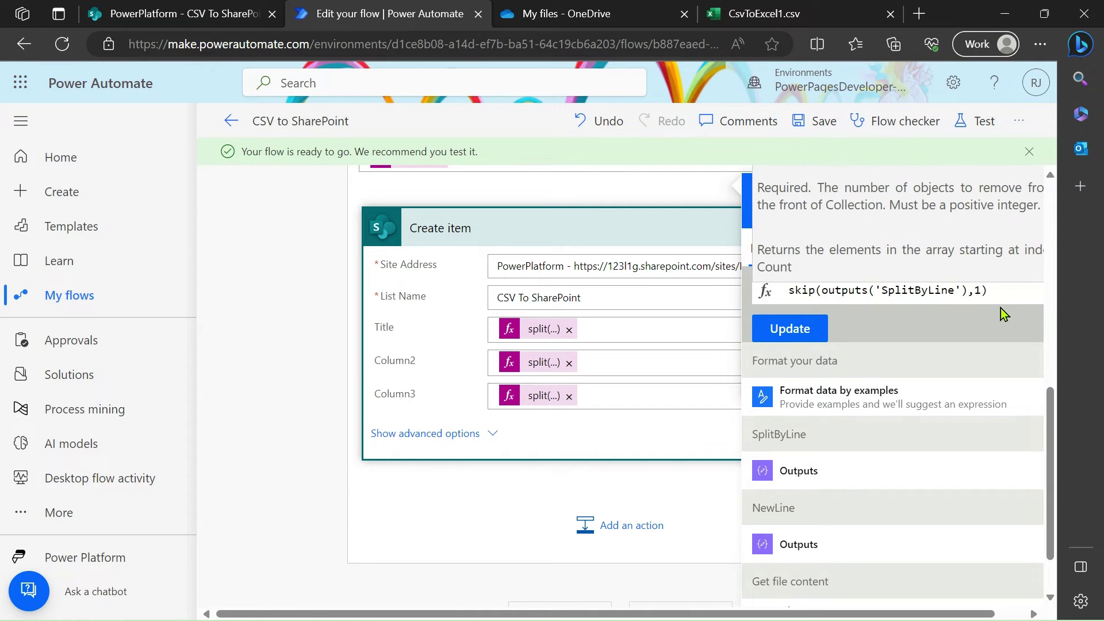
{"action": "left_click", "coordinate": [1009, 292]}
{"action": "left_click", "coordinate": [805, 320]}
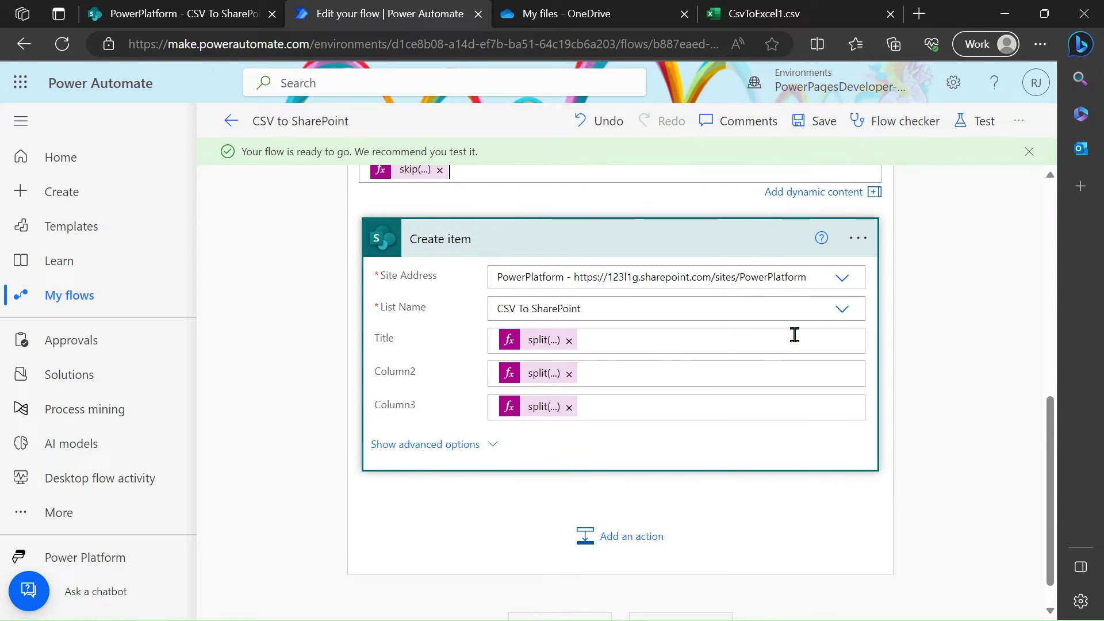
- Open Create item's Title expression split(item(),',')?[0] in the expression editor for review
{"action": "left_click", "coordinate": [435, 238]}
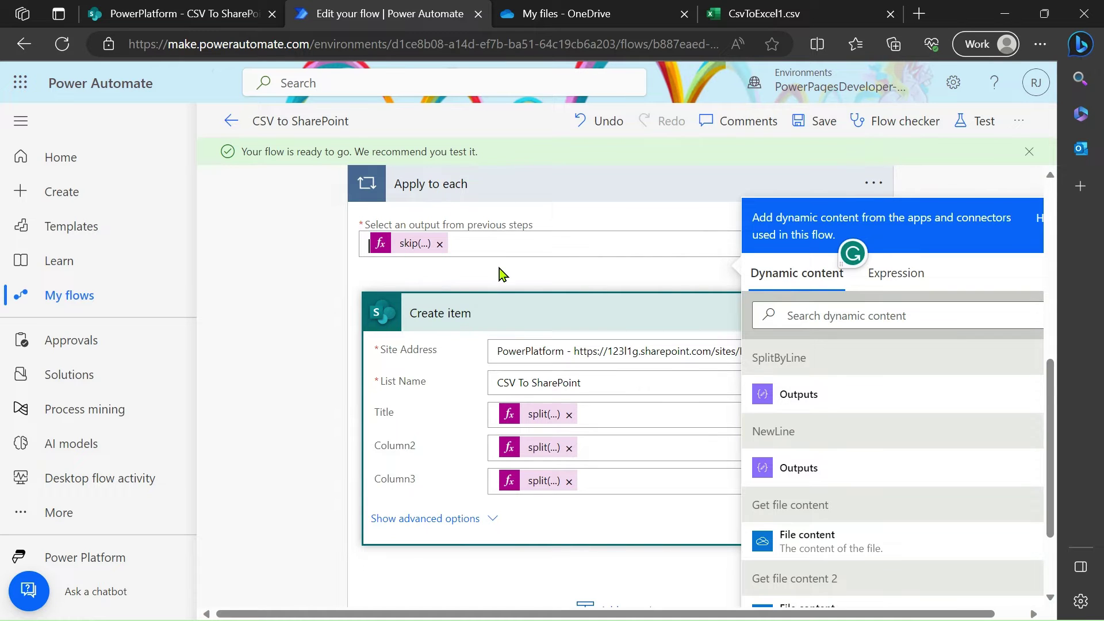
{"action": "scroll", "coordinate": [500, 268], "scroll_direction": "down", "scroll_amount": 2}
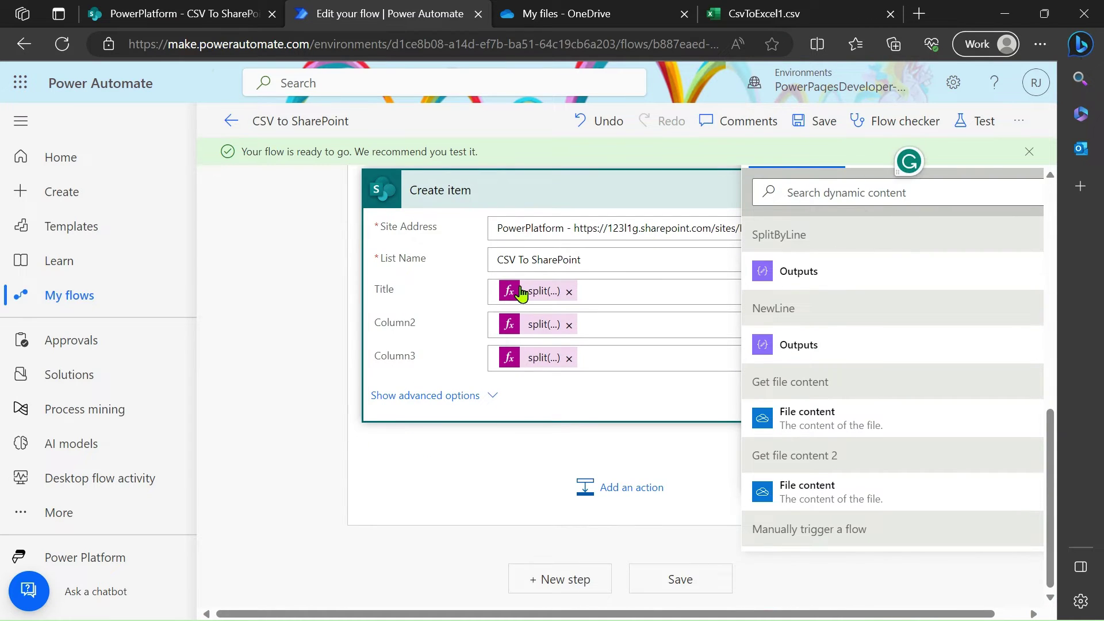
{"action": "scroll", "coordinate": [521, 293], "scroll_direction": "up", "scroll_amount": 1}
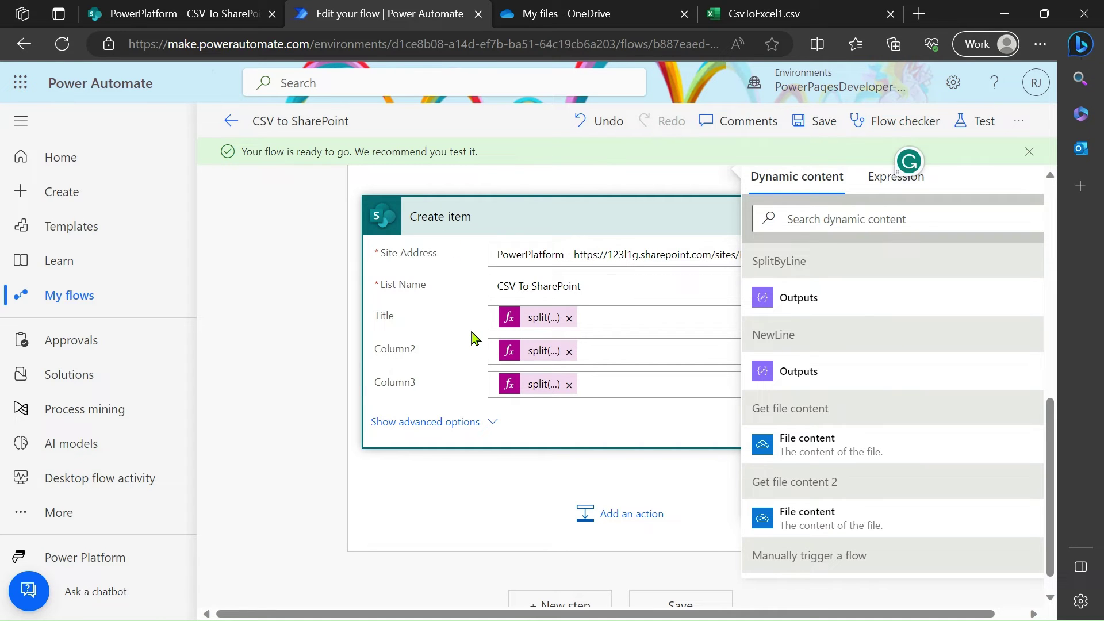
{"action": "scroll", "coordinate": [471, 333], "scroll_direction": "up", "scroll_amount": 3}
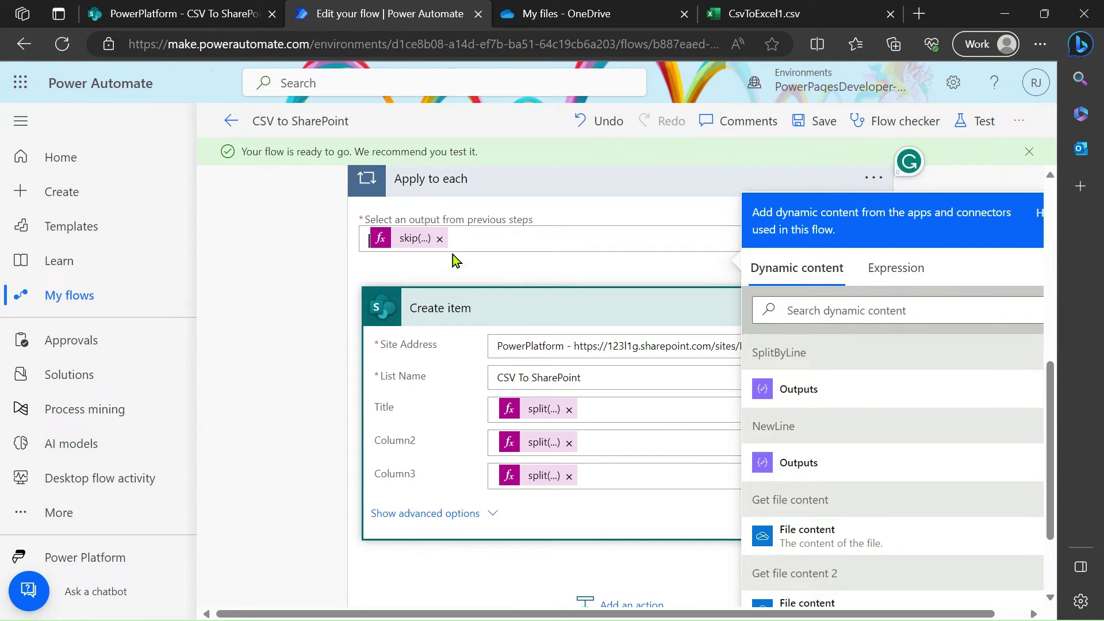
{"action": "mouse_move", "coordinate": [529, 424]}
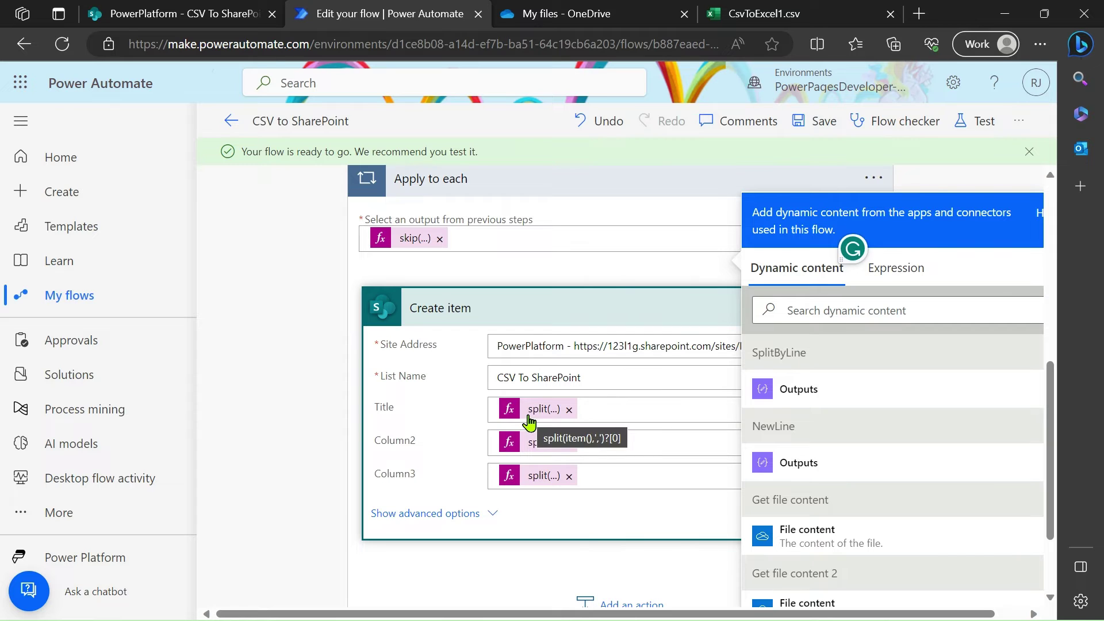
{"action": "left_click", "coordinate": [530, 424]}
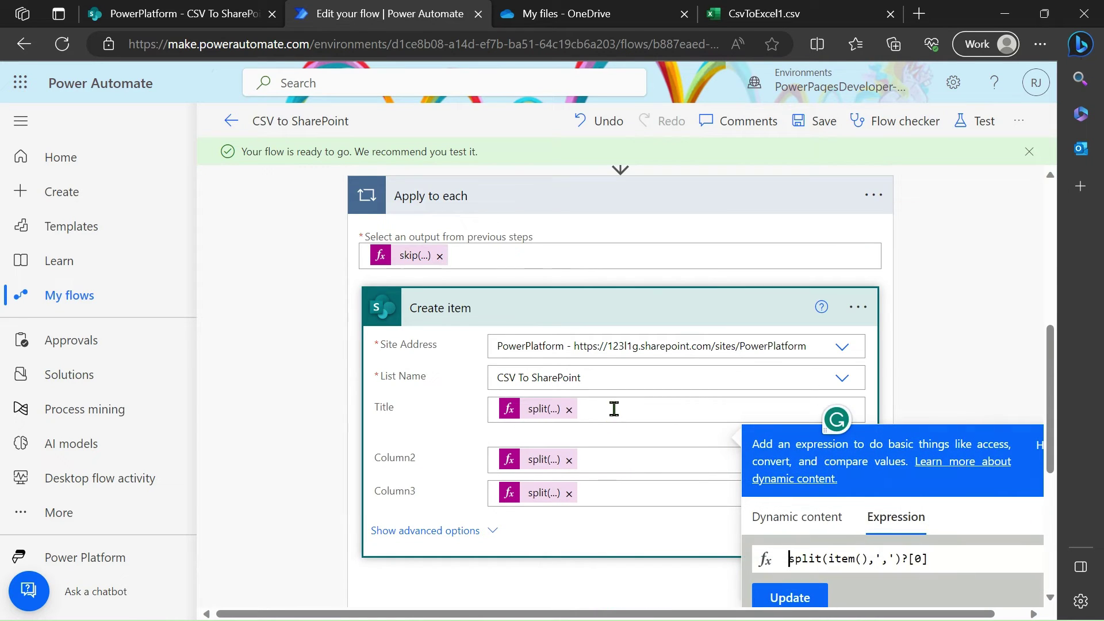
{"action": "scroll", "coordinate": [903, 317], "scroll_direction": "down", "scroll_amount": 3}
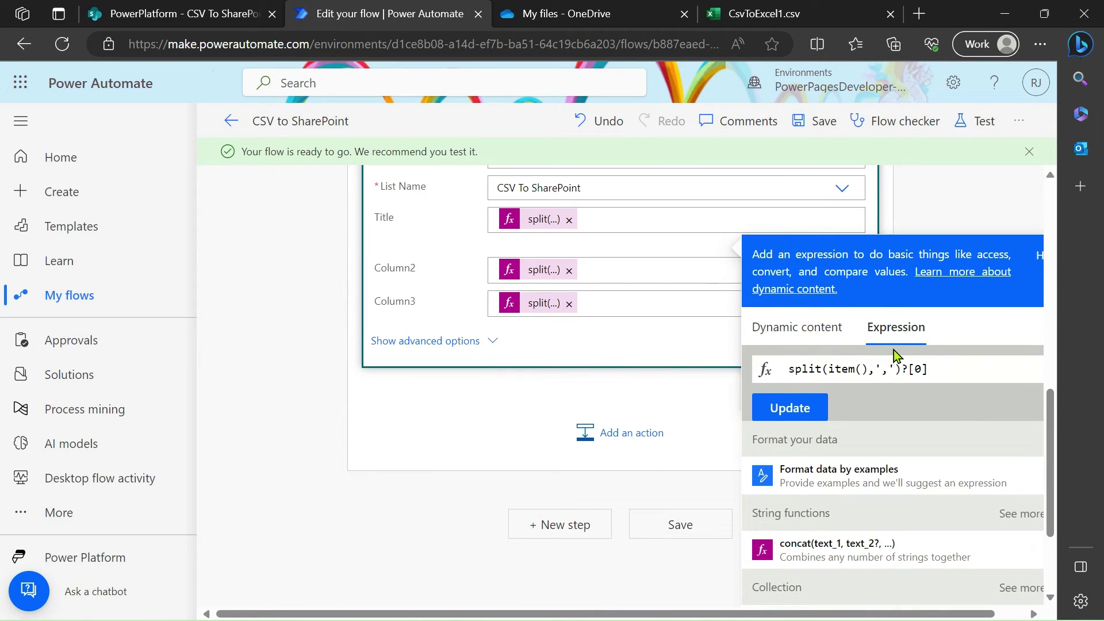
{"action": "scroll", "coordinate": [606, 236], "scroll_direction": "up", "scroll_amount": 2}
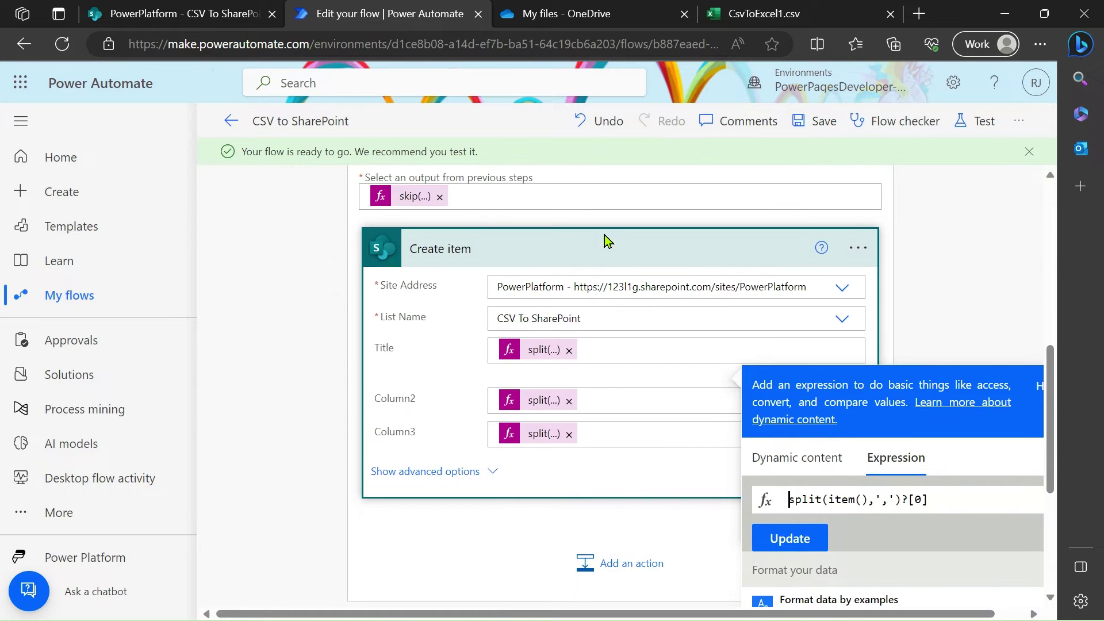
- Search 'create it' and add SharePoint Create item as Create item 2 inside the loop
{"action": "left_click", "coordinate": [616, 565]}
{"action": "type", "text": "c"}
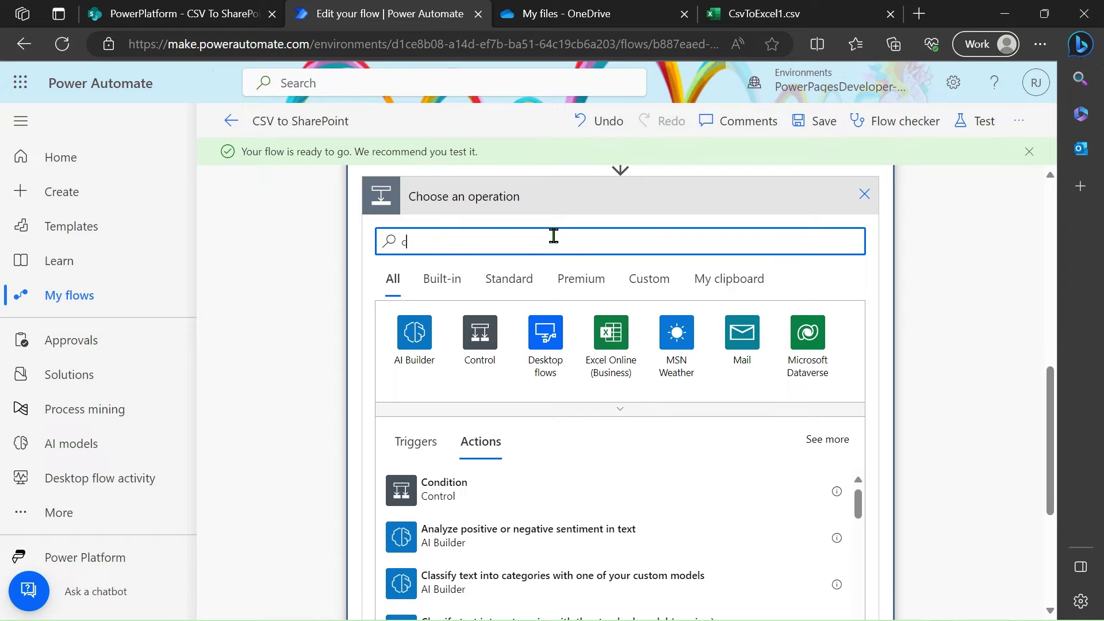
{"action": "type", "text": "reate item"}
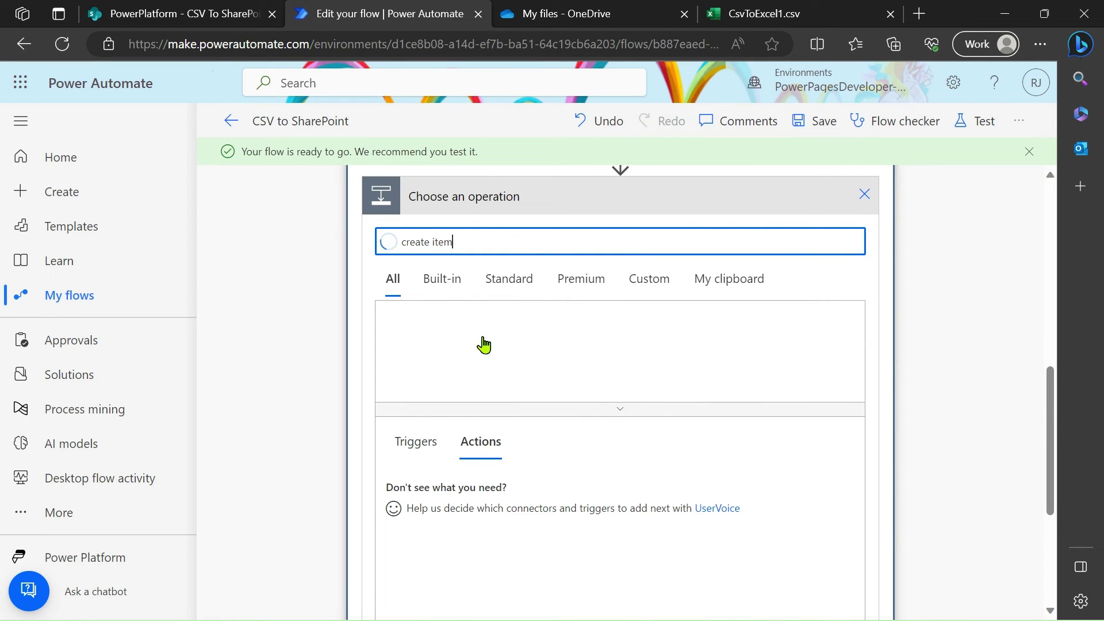
{"action": "left_click", "coordinate": [449, 489]}
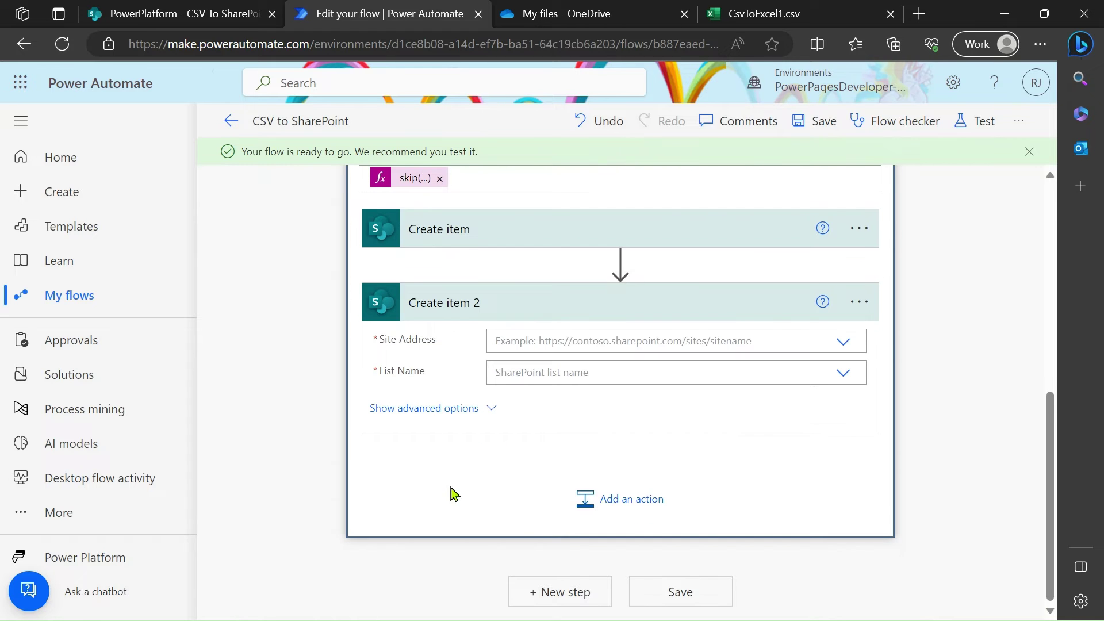
- Point Create item 2 at the PowerPlatform site and its CSV To SharePoint list
{"action": "left_click", "coordinate": [844, 343]}
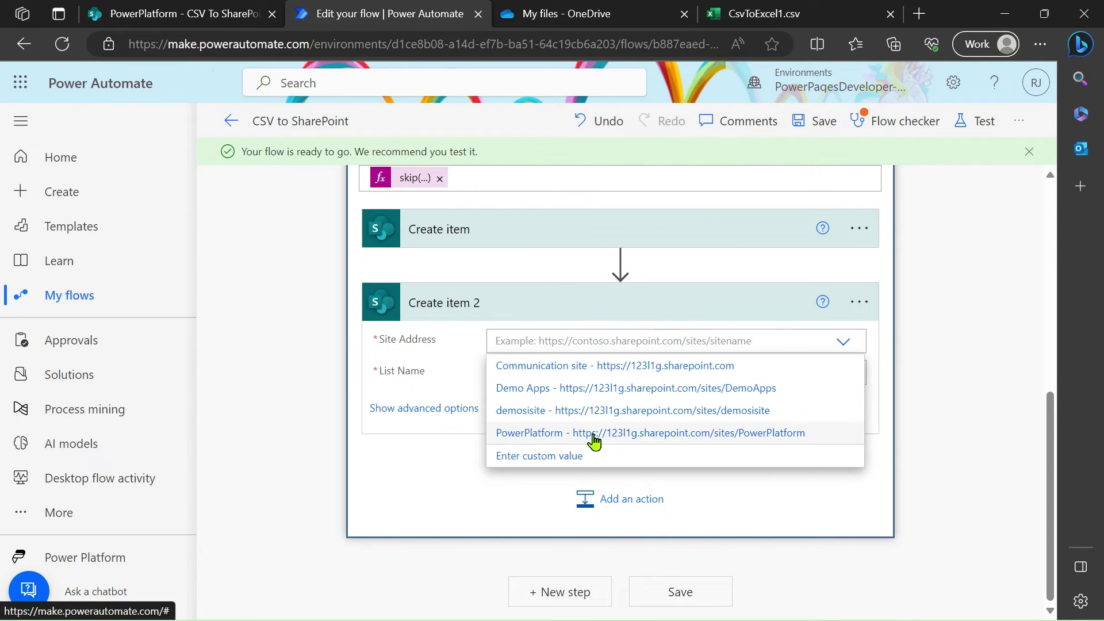
{"action": "left_click", "coordinate": [594, 435]}
{"action": "left_click", "coordinate": [837, 376]}
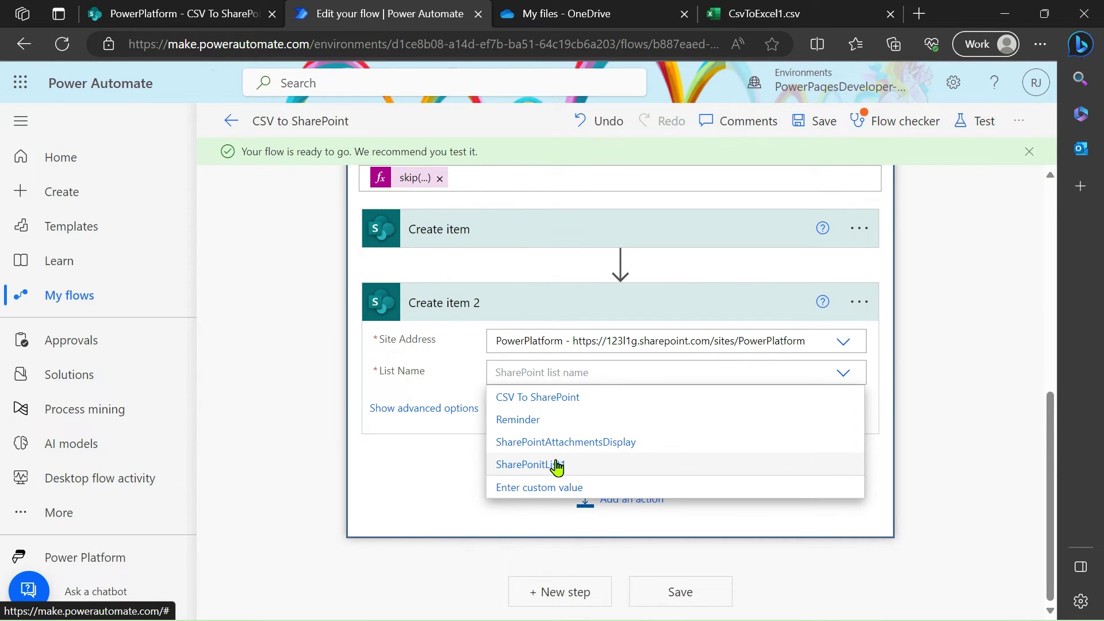
{"action": "left_click", "coordinate": [559, 403]}
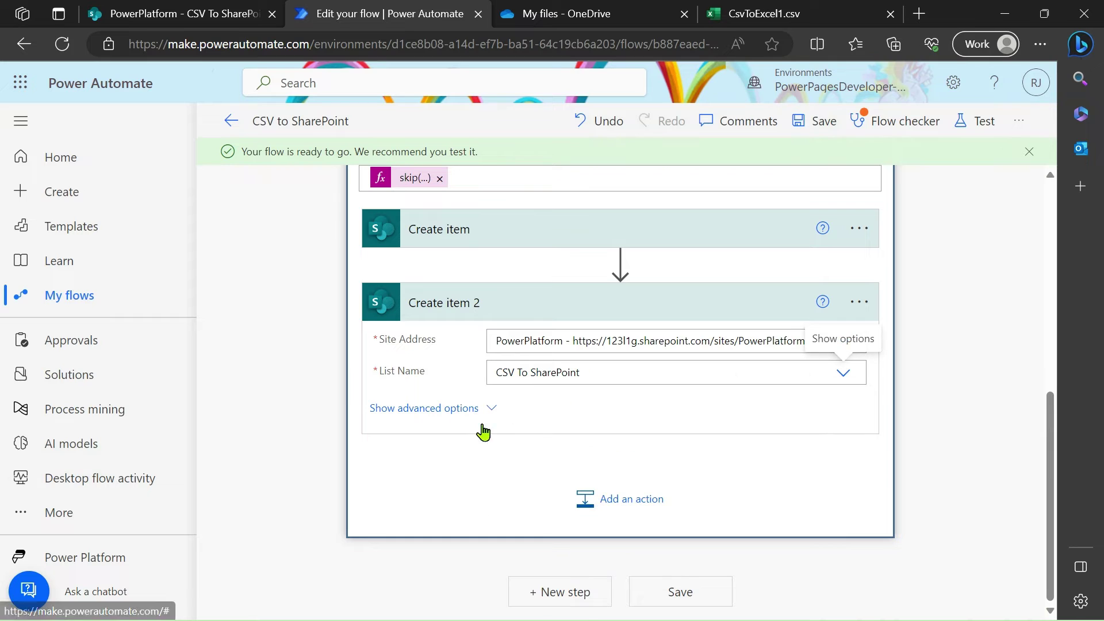
- Enter split(item(),',')?[0] as the Title expression under the advanced options
{"action": "left_click", "coordinate": [454, 408]}
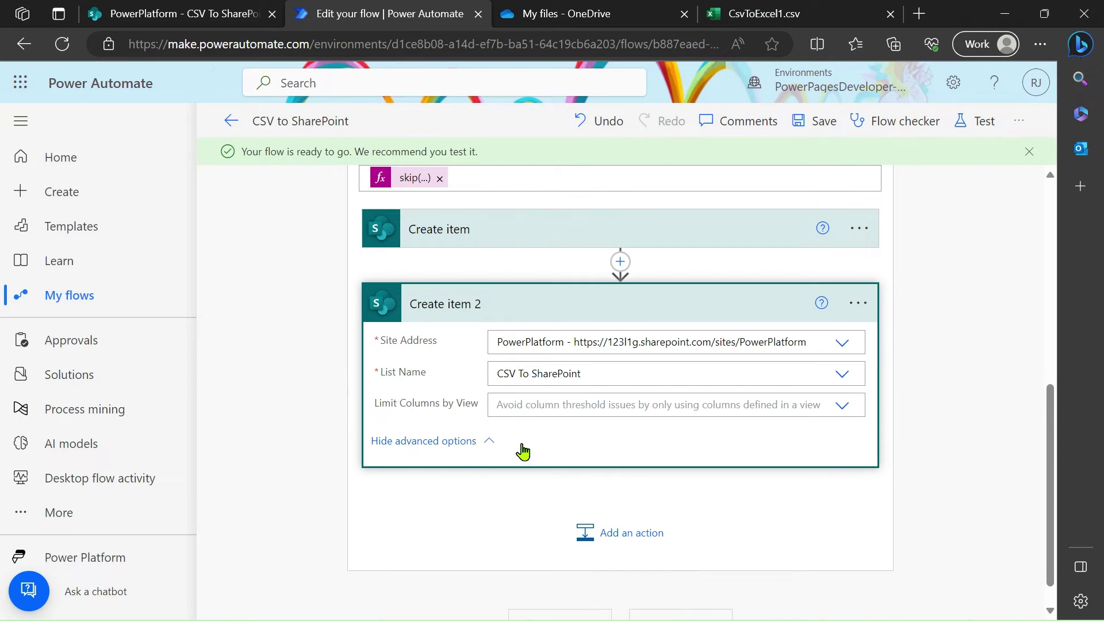
{"action": "left_click", "coordinate": [525, 372]}
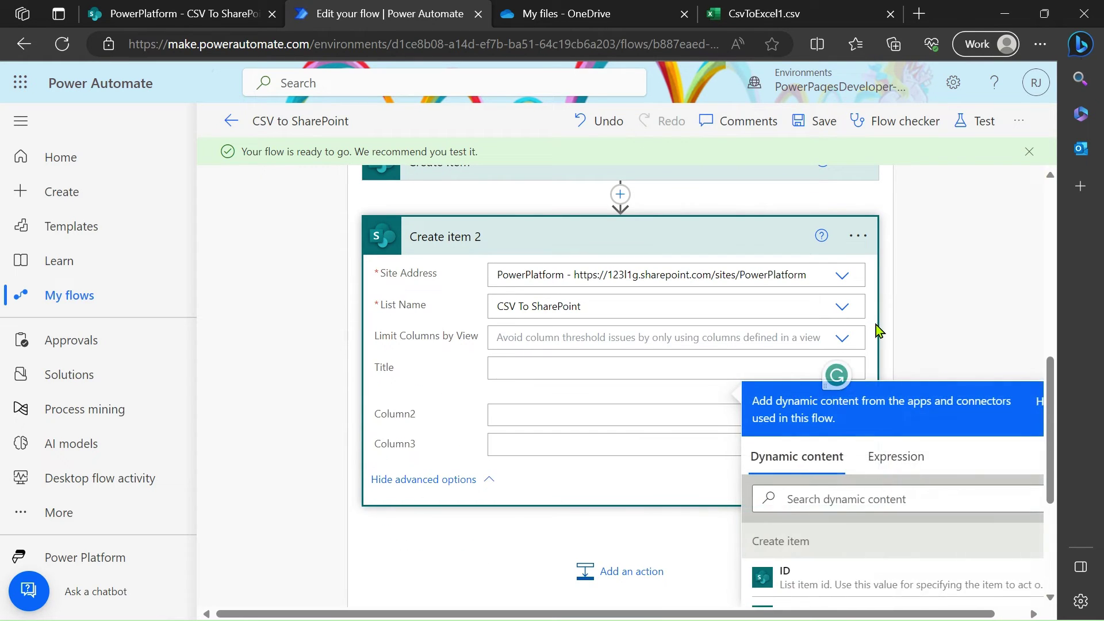
{"action": "left_click", "coordinate": [893, 356]}
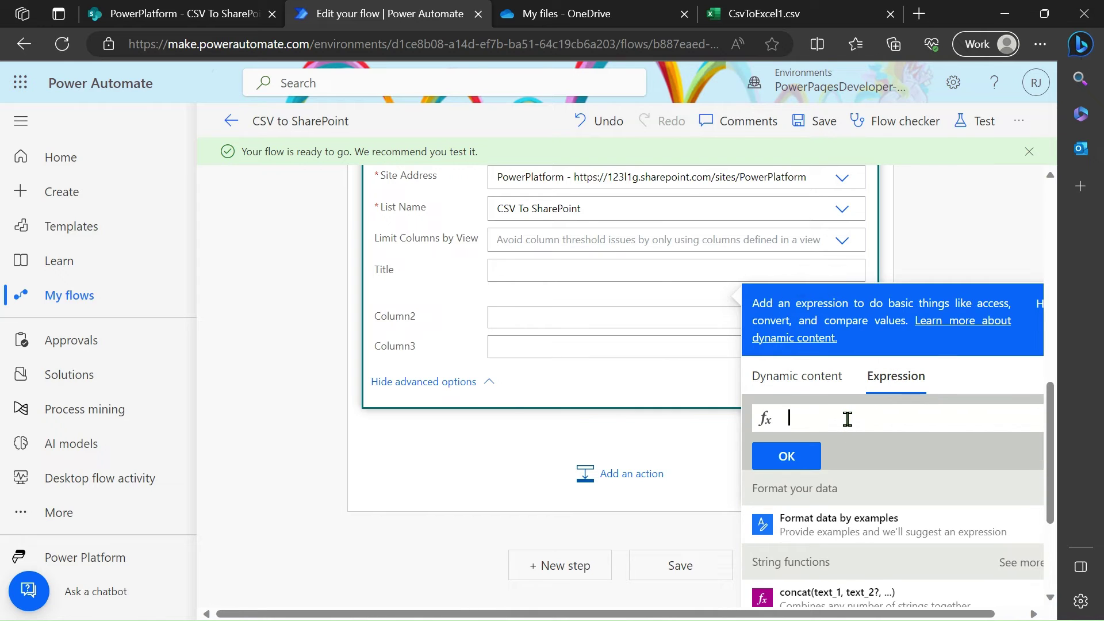
{"action": "type", "text": "split"}
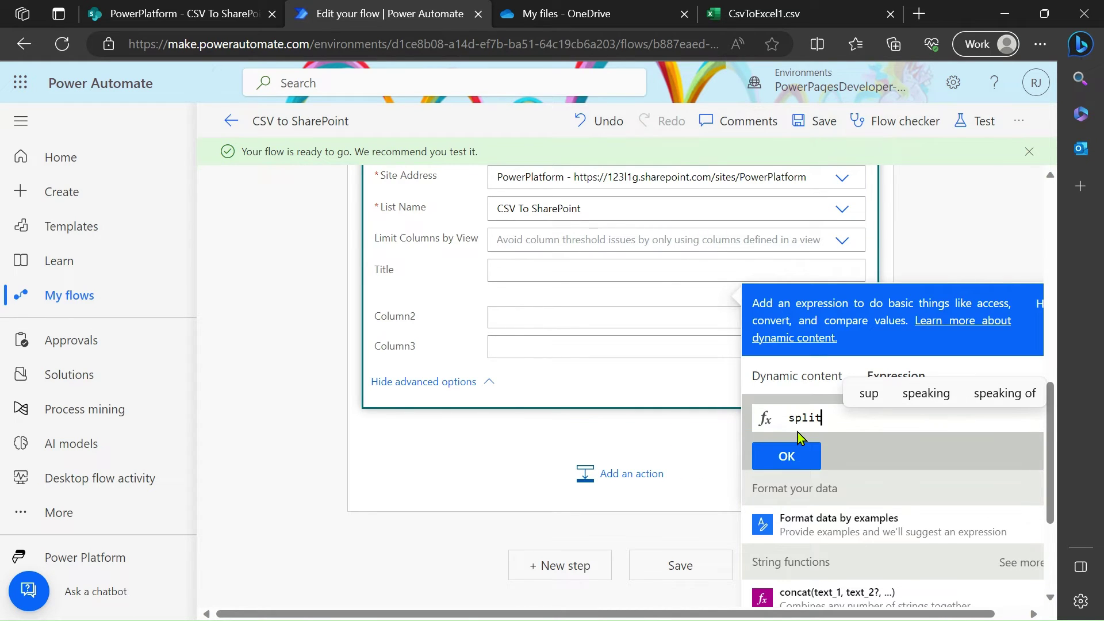
{"action": "type", "text": "(item(),',')?[0]"}
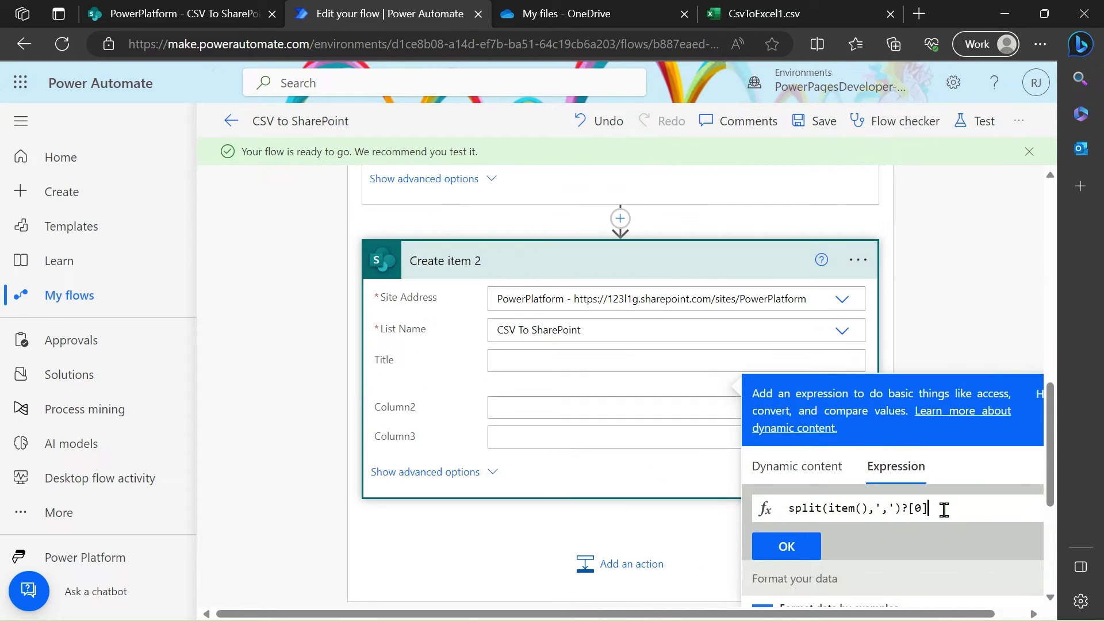
- Check the CSV's Year value and NZSIOC column headers in Excel, then switch to OneDrive
{"action": "left_click", "coordinate": [770, 14]}
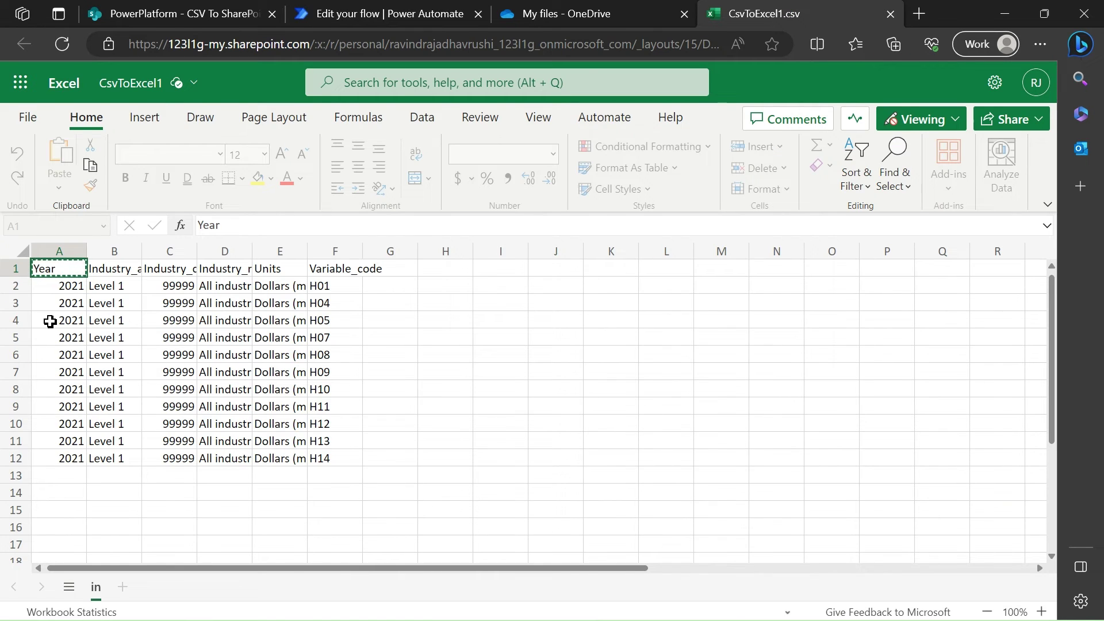
{"action": "left_click", "coordinate": [67, 286]}
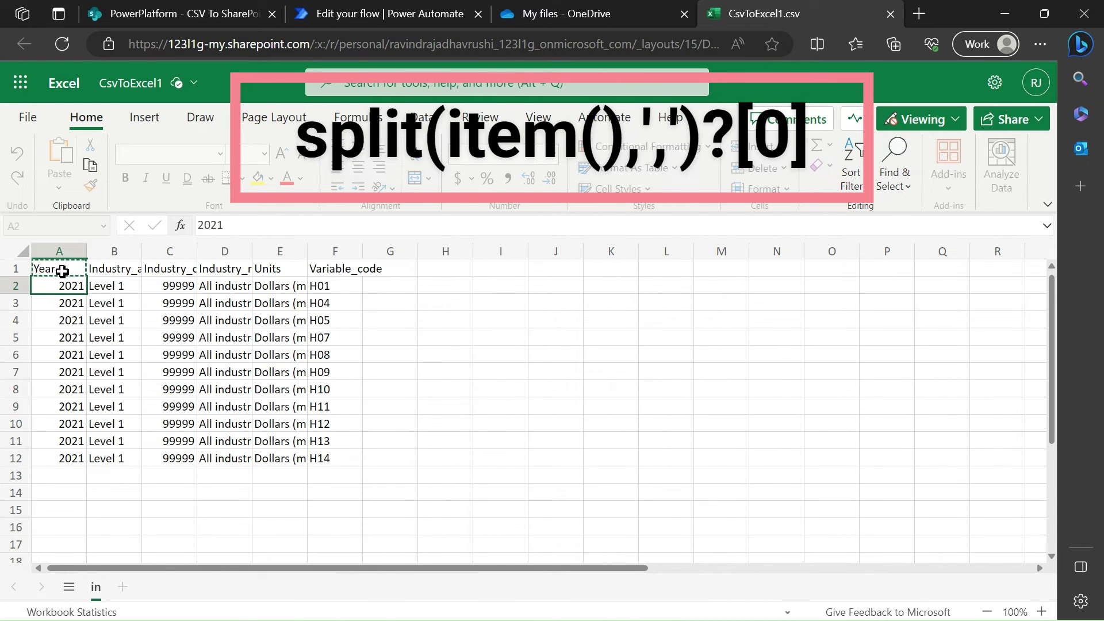
{"action": "left_click", "coordinate": [98, 268]}
{"action": "left_click", "coordinate": [163, 268]}
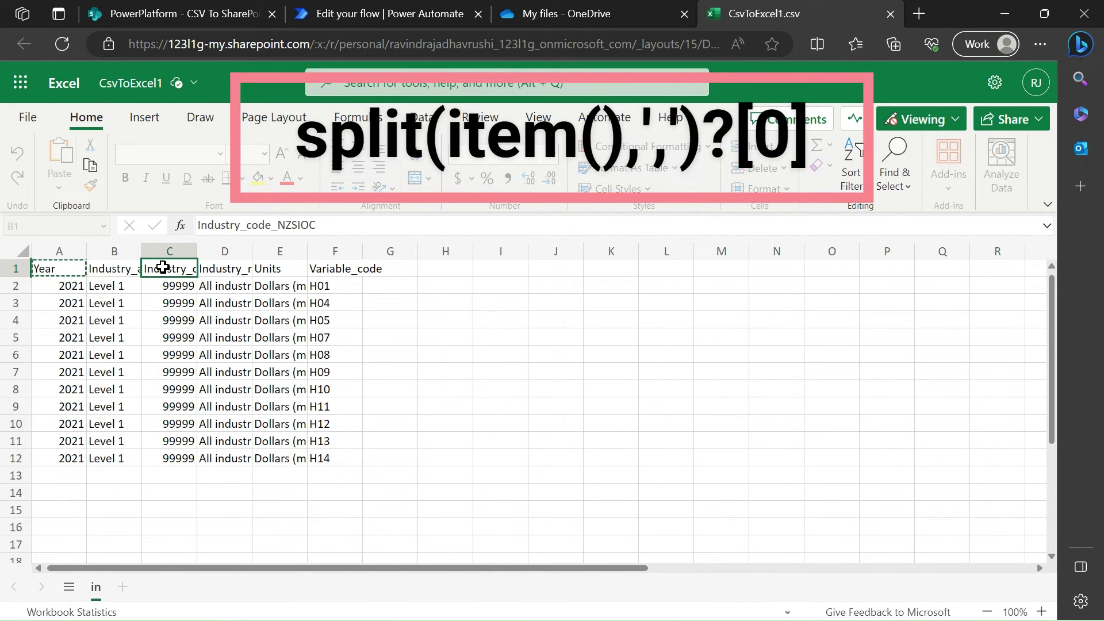
{"action": "left_click", "coordinate": [588, 13]}
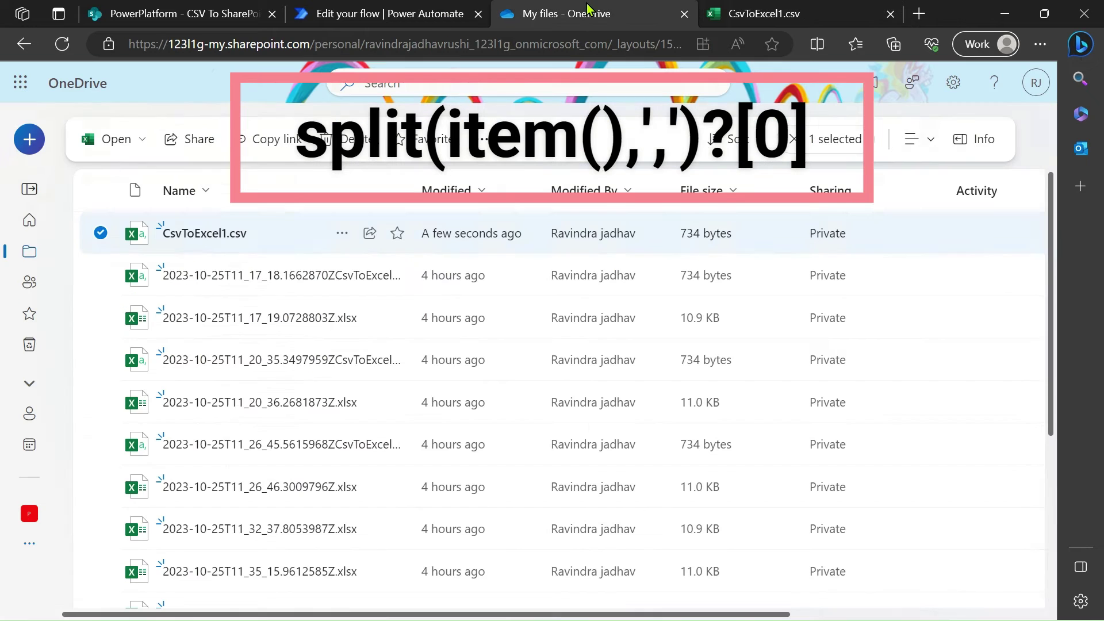
- Copy the split(item(),',')?[0] expression and confirm it as the Title value
{"action": "left_click", "coordinate": [420, 11]}
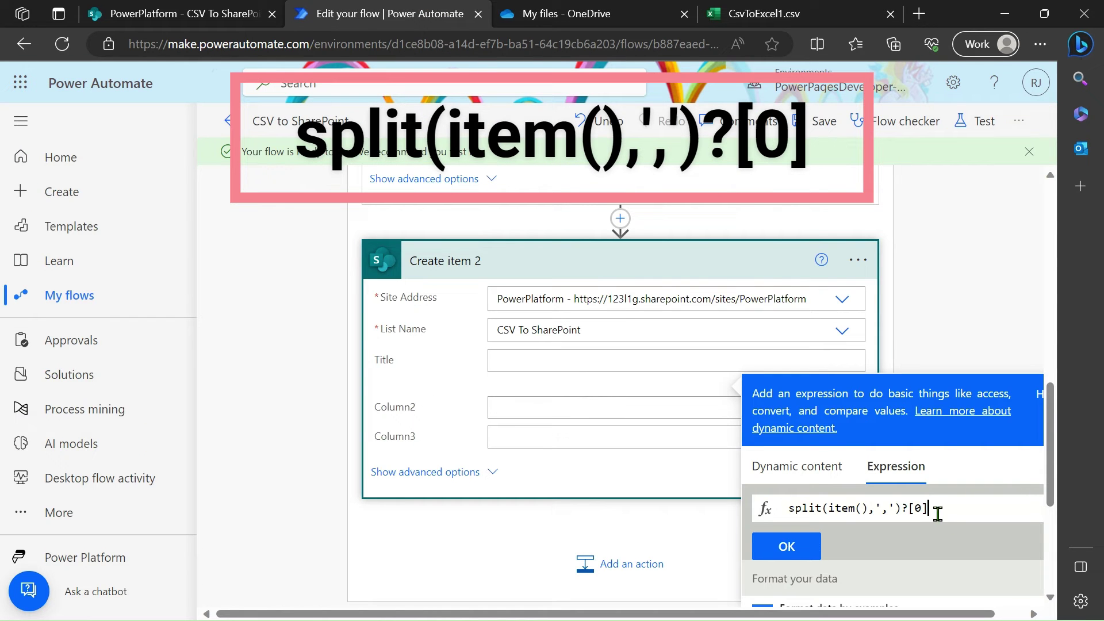
{"action": "key", "text": "ctrl+a"}
{"action": "key", "text": "ctrl+c"}
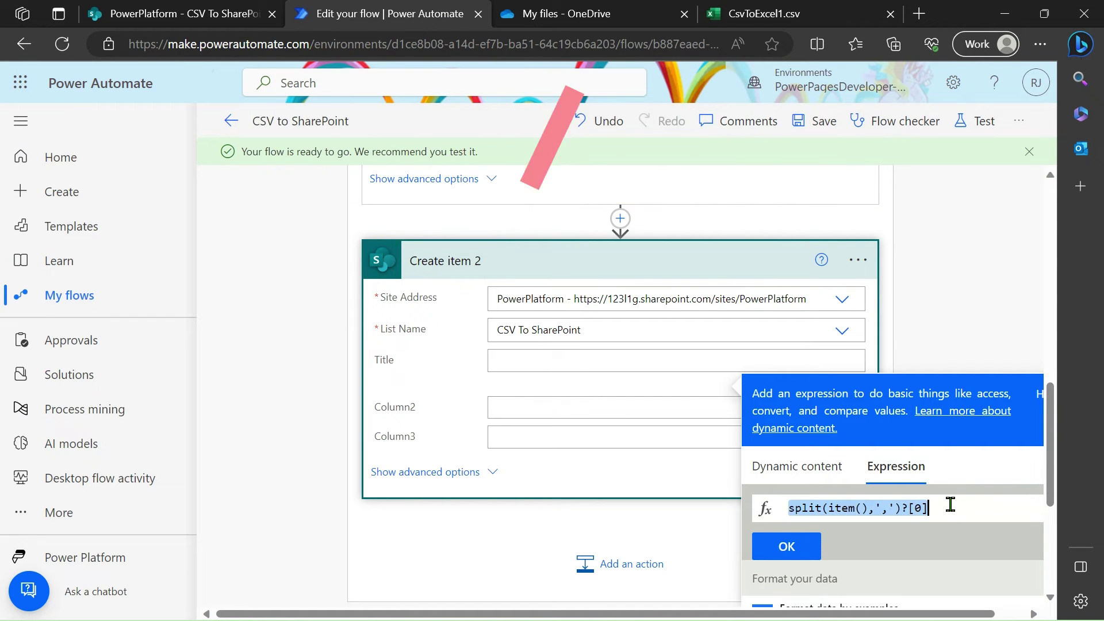
{"action": "left_click", "coordinate": [795, 548]}
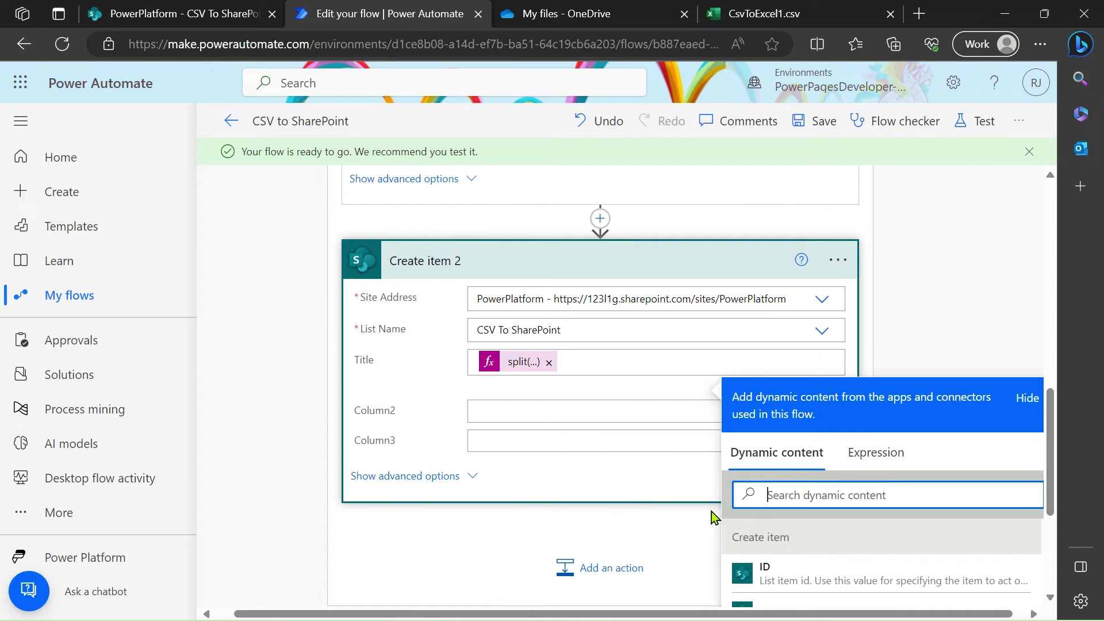
- Fill Column2 with split(item(),',')?[1] and Column3 with another pasted split expression
{"action": "left_click", "coordinate": [541, 418]}
{"action": "left_click", "coordinate": [898, 505]}
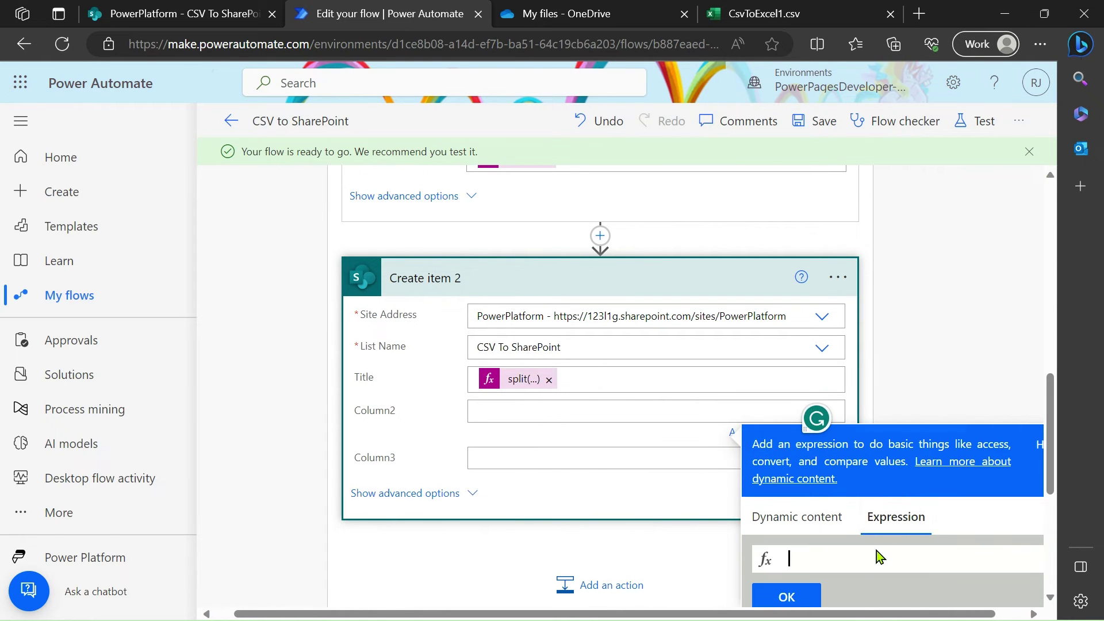
{"action": "key", "text": "ctrl+v"}
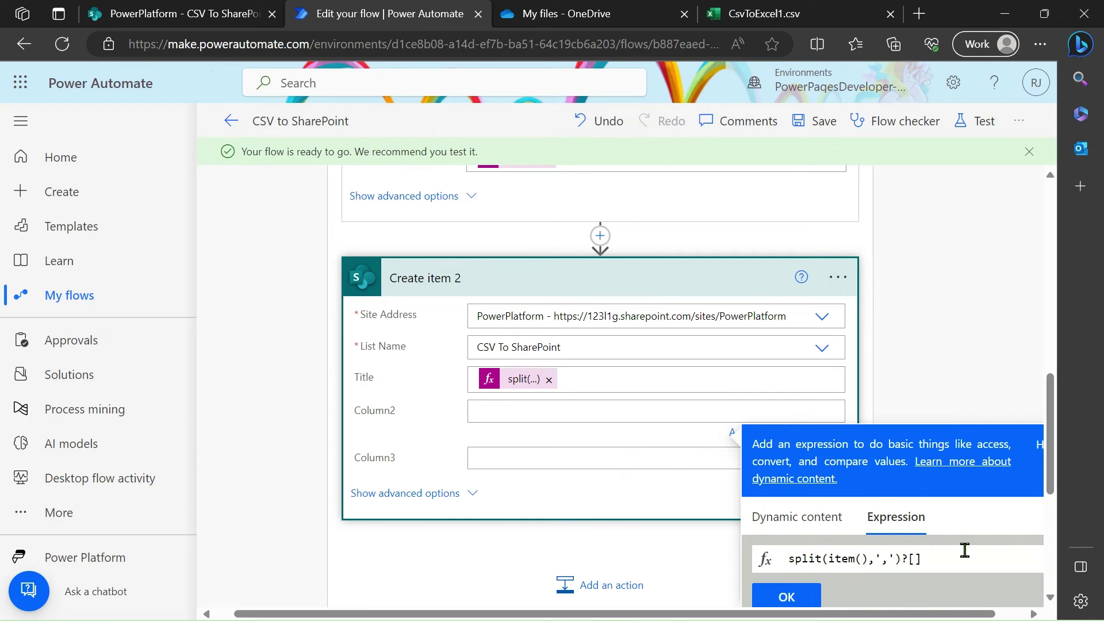
{"action": "left_click", "coordinate": [941, 559]}
{"action": "left_click", "coordinate": [811, 596]}
{"action": "left_click", "coordinate": [584, 461]}
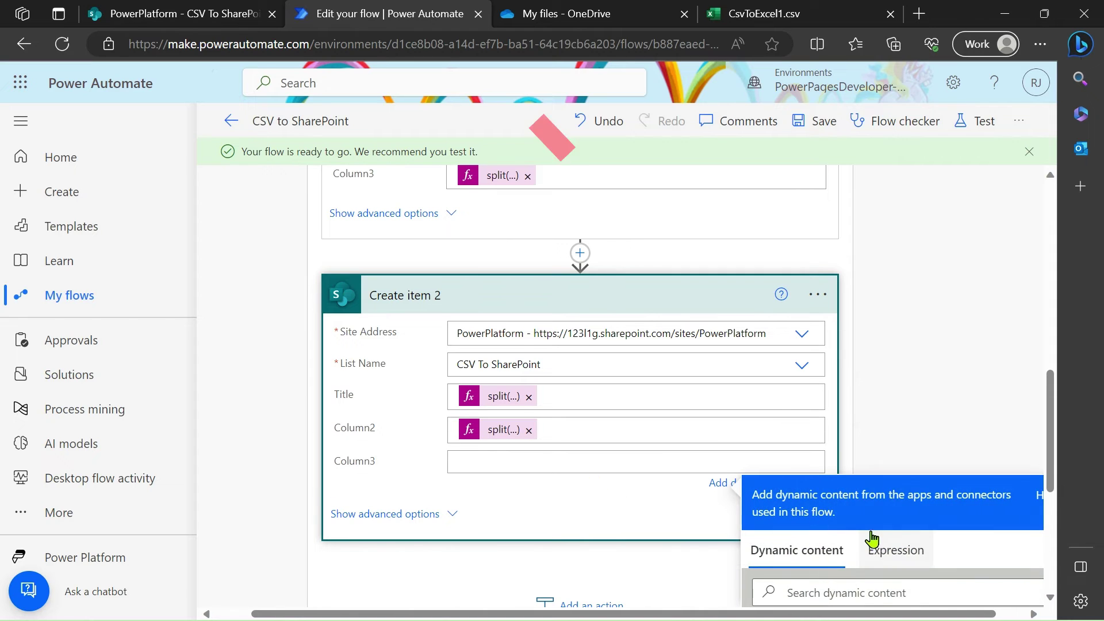
{"action": "left_click", "coordinate": [885, 542]}
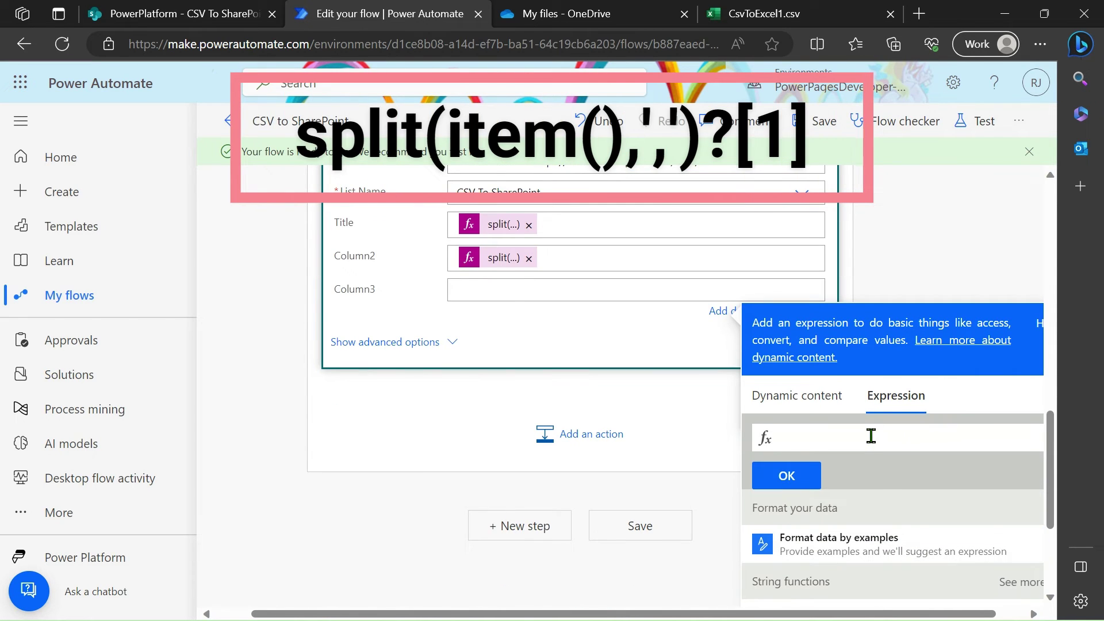
{"action": "key", "text": "ctrl+v"}
{"action": "left_click", "coordinate": [808, 471]}
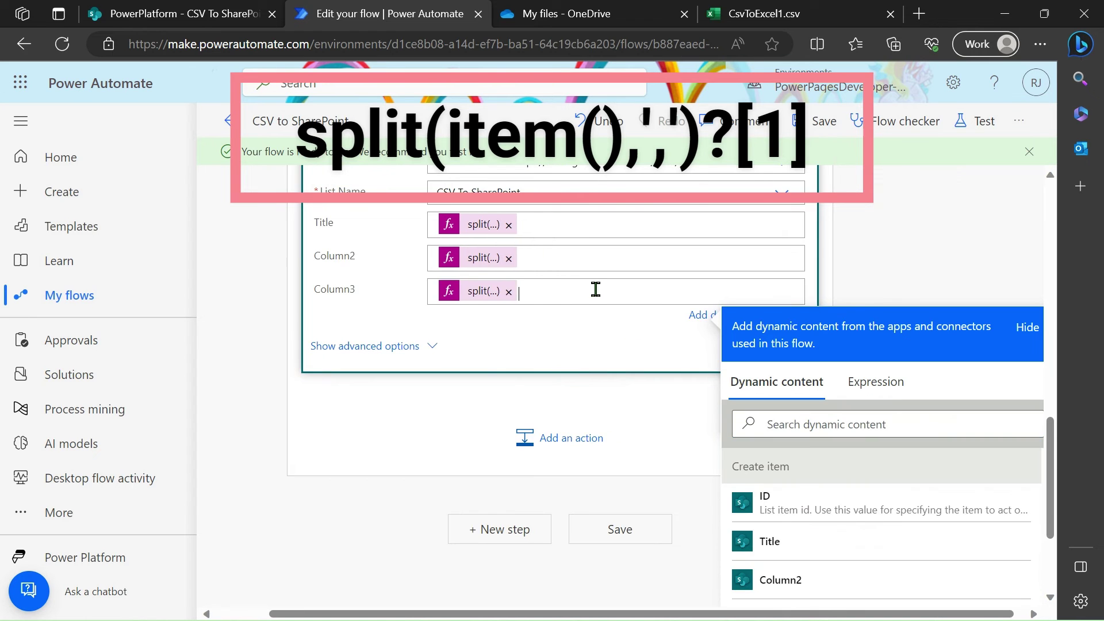
- Delete the duplicate Create item 2 step from the loop
{"action": "left_click", "coordinate": [805, 307]}
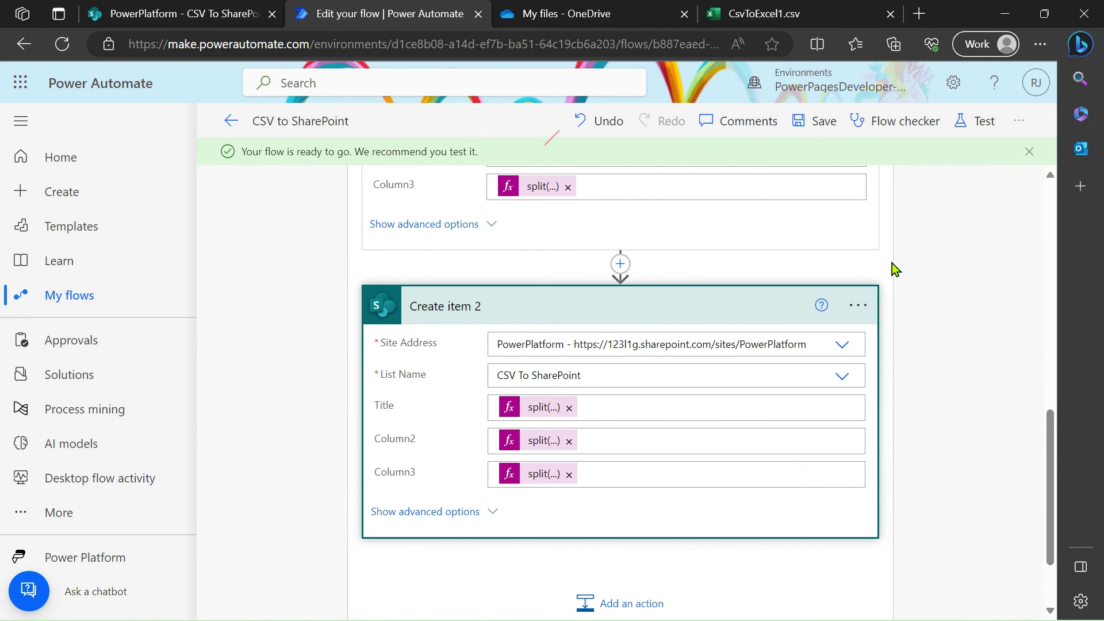
{"action": "left_click", "coordinate": [857, 306]}
{"action": "left_click", "coordinate": [668, 502]}
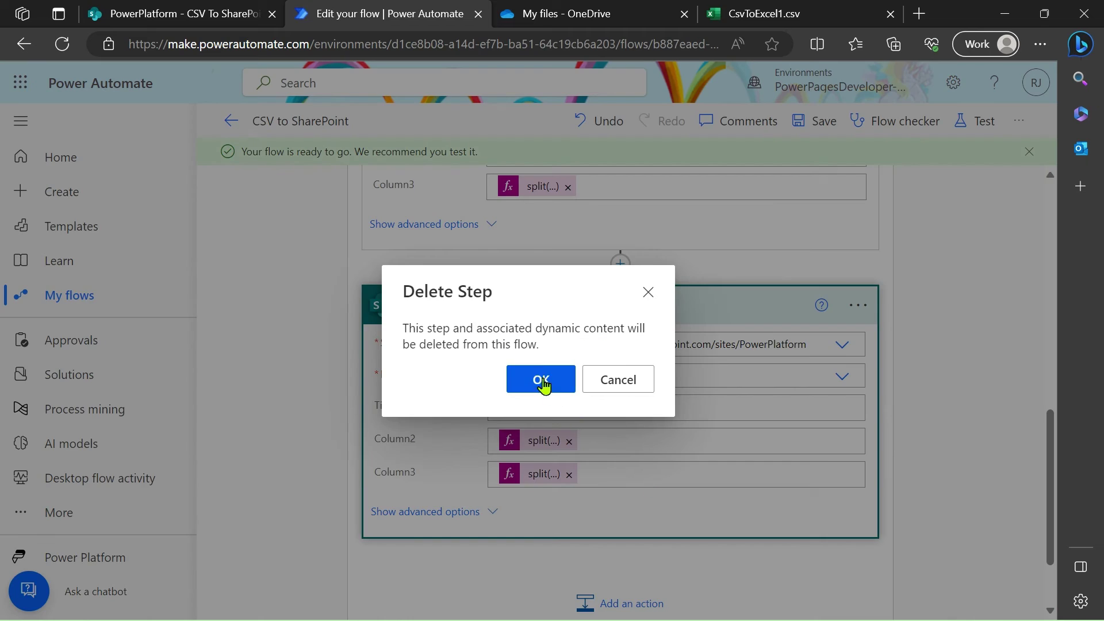
{"action": "left_click", "coordinate": [540, 378]}
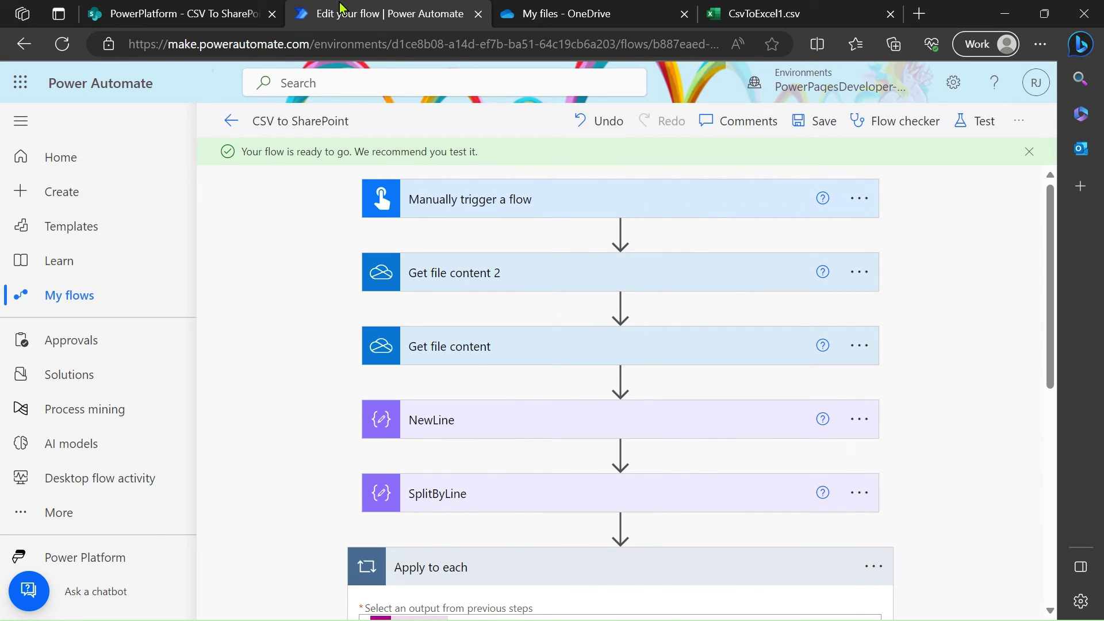
- Glance at the still-empty list, save the flow, and choose Delete on Get file content 2
{"action": "left_click", "coordinate": [184, 13]}
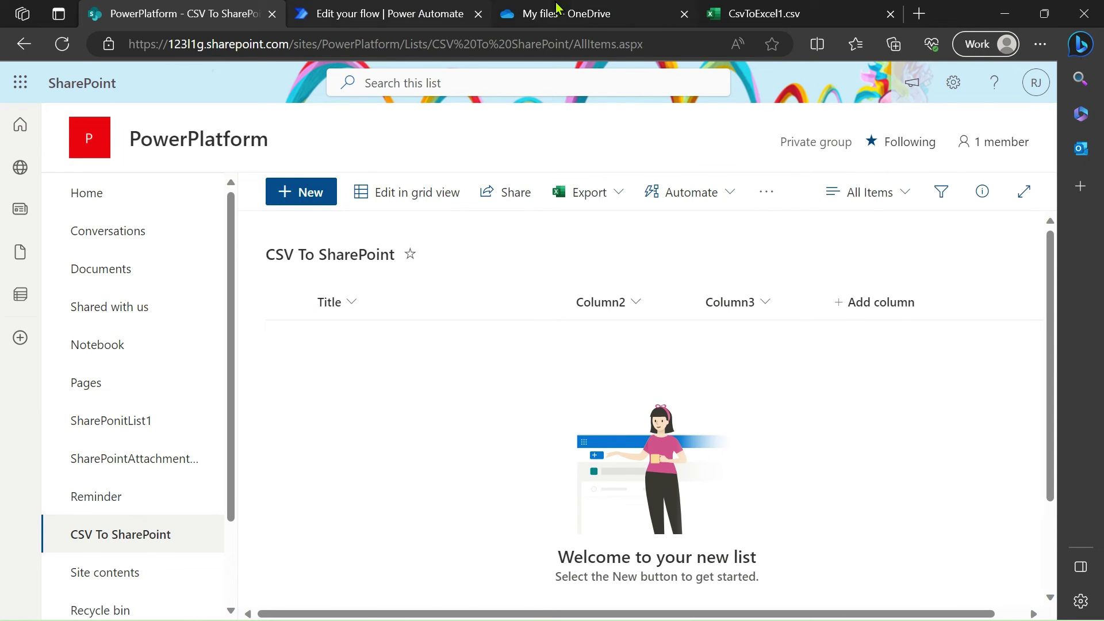
{"action": "left_click", "coordinate": [387, 11]}
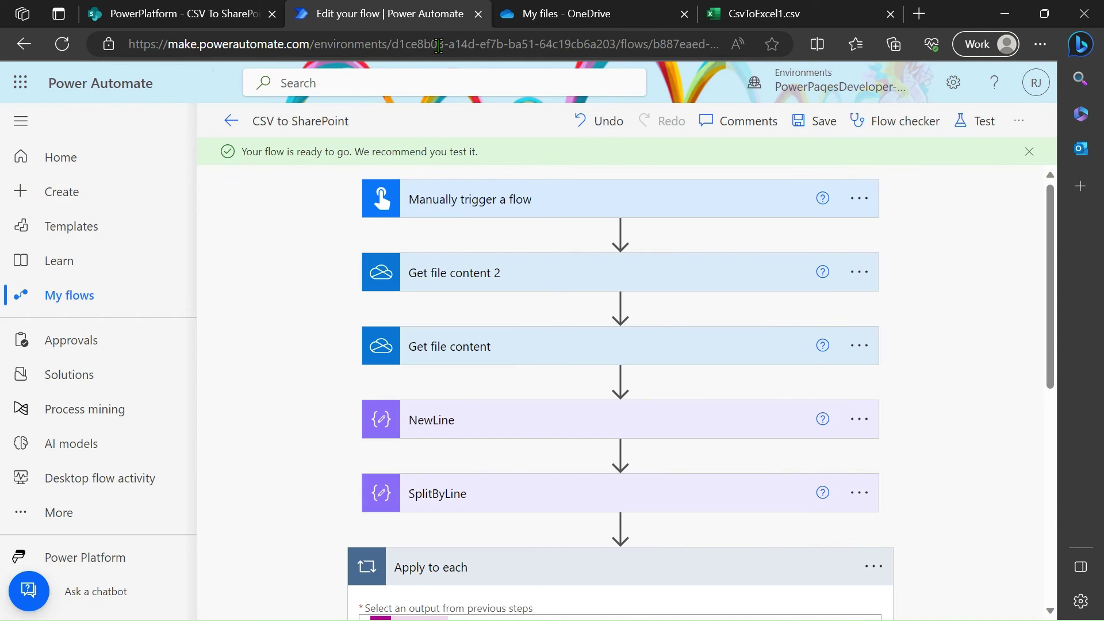
{"action": "left_click", "coordinate": [811, 141]}
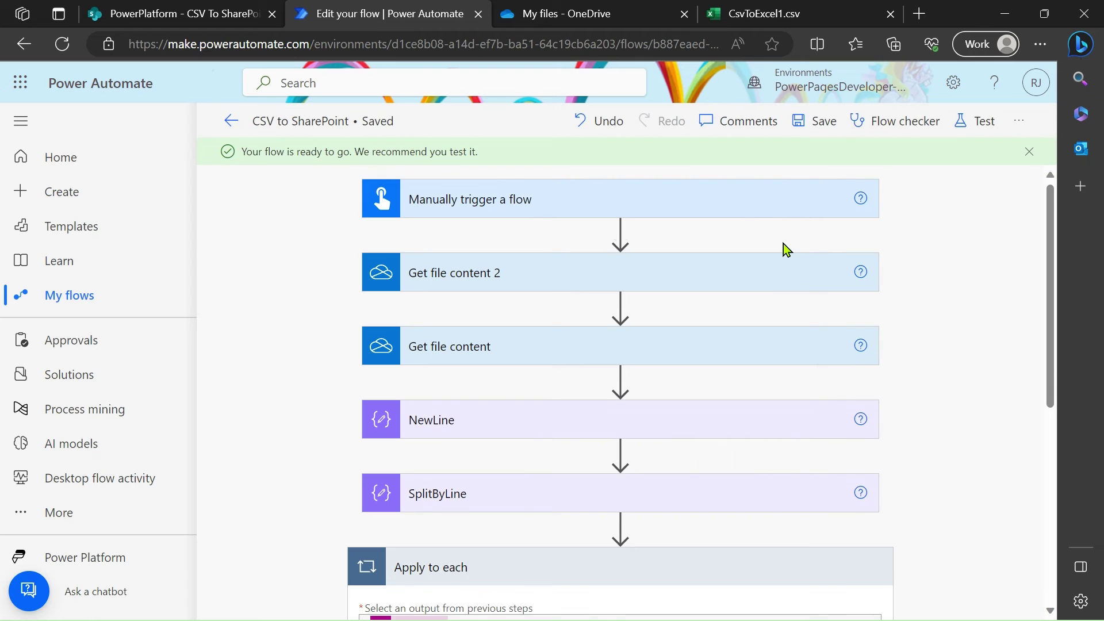
{"action": "left_click", "coordinate": [859, 274]}
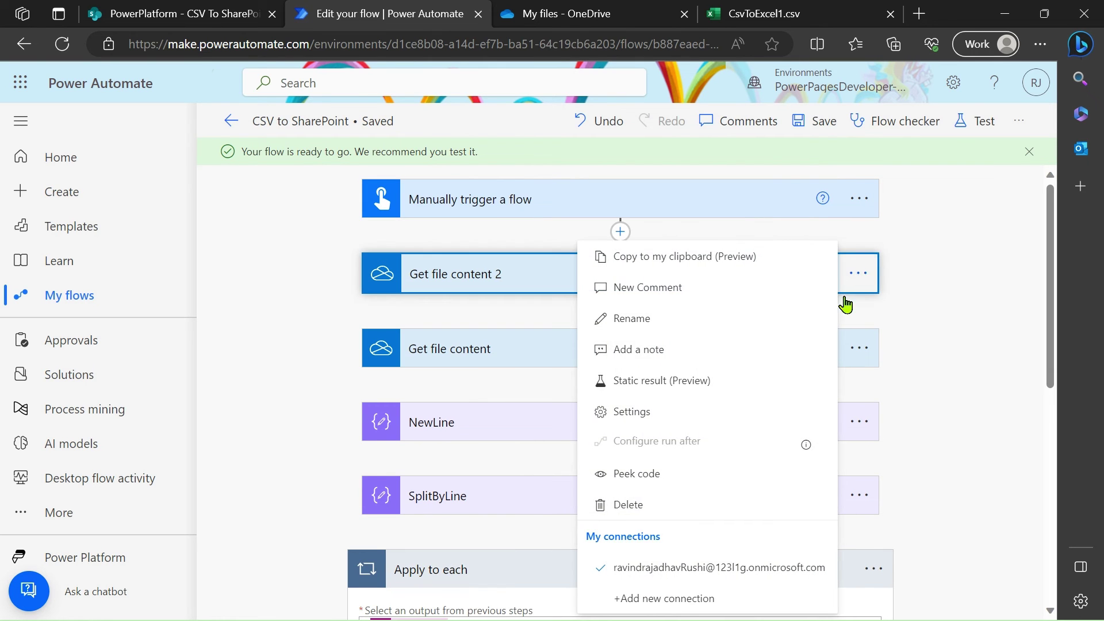
{"action": "left_click", "coordinate": [667, 506]}
- Confirm removing Get file content 2, then save and run a manual test of the flow
{"action": "left_click", "coordinate": [536, 379]}
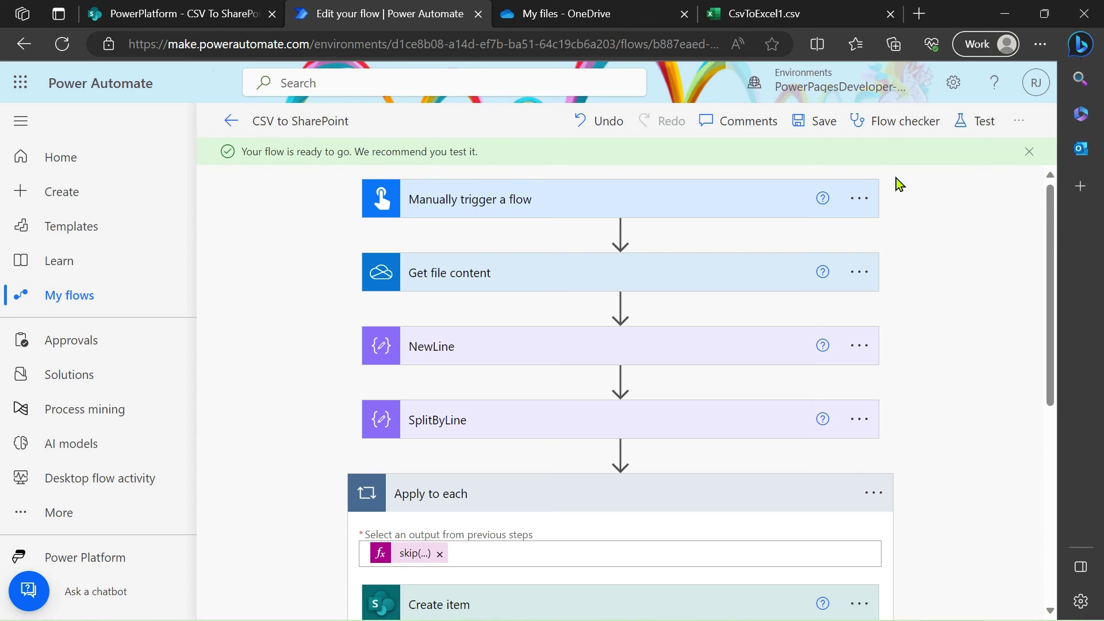
{"action": "left_click", "coordinate": [978, 121]}
{"action": "left_click", "coordinate": [790, 183]}
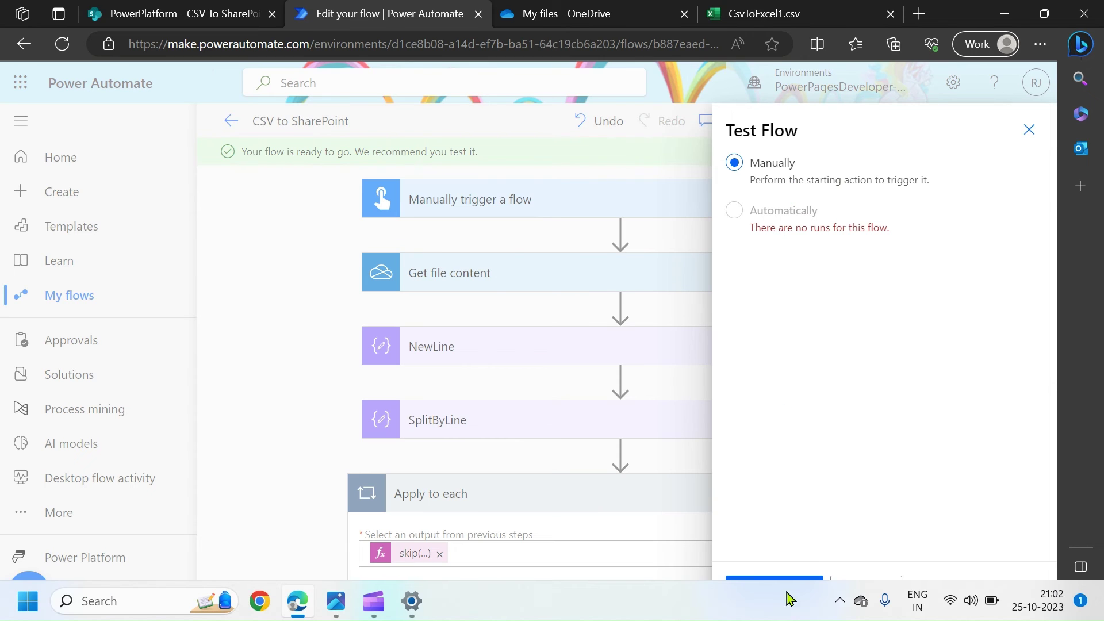
{"action": "left_click", "coordinate": [789, 589]}
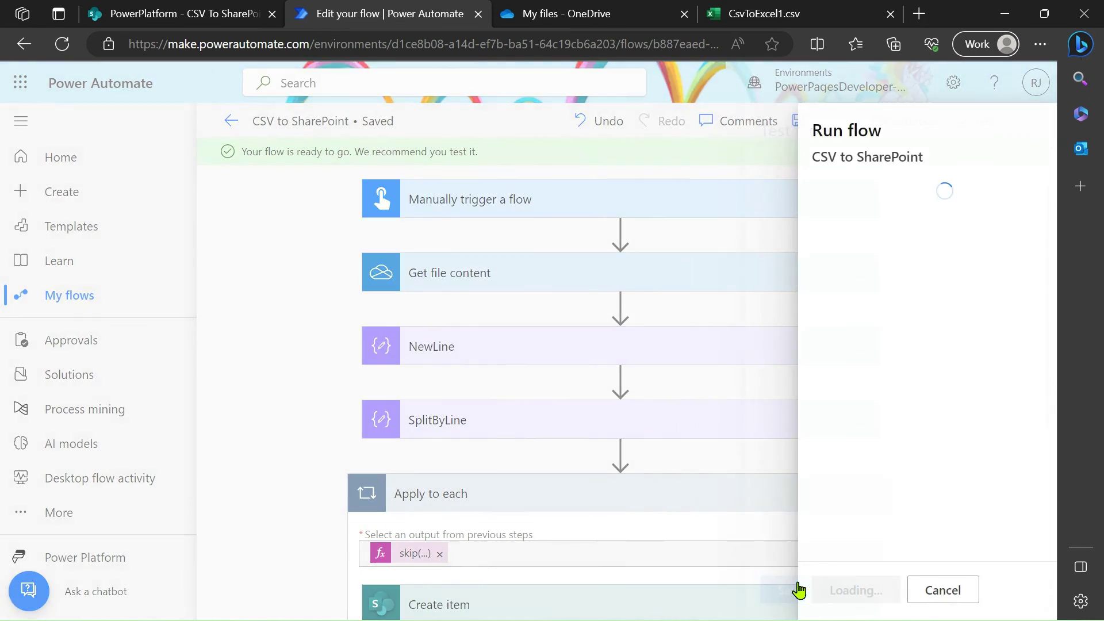
{"action": "left_click", "coordinate": [837, 590]}
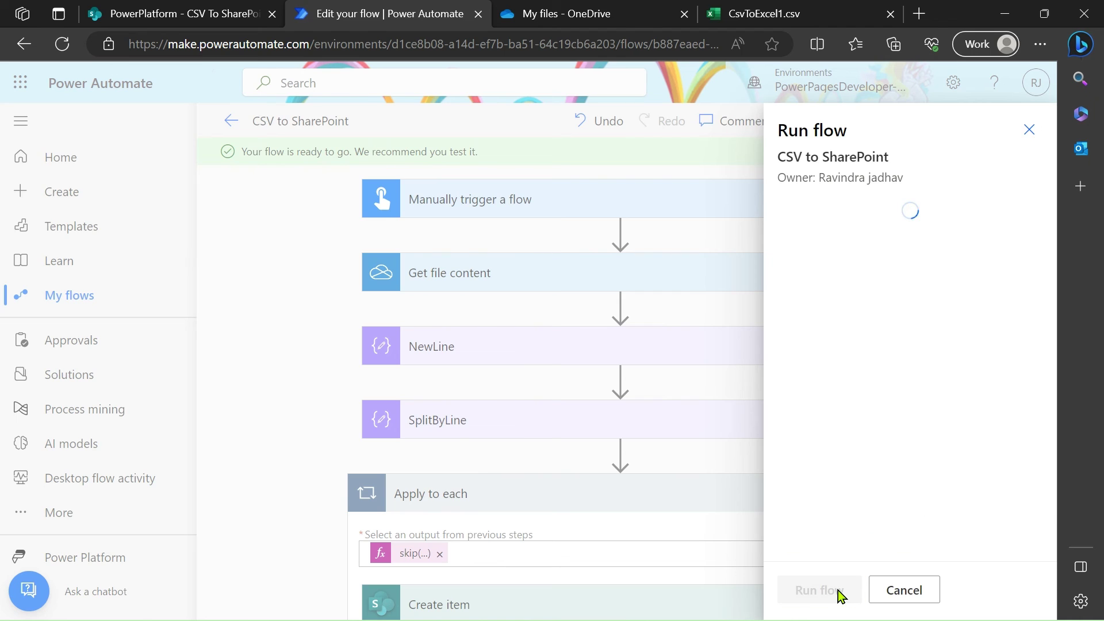
{"action": "left_click", "coordinate": [838, 593]}
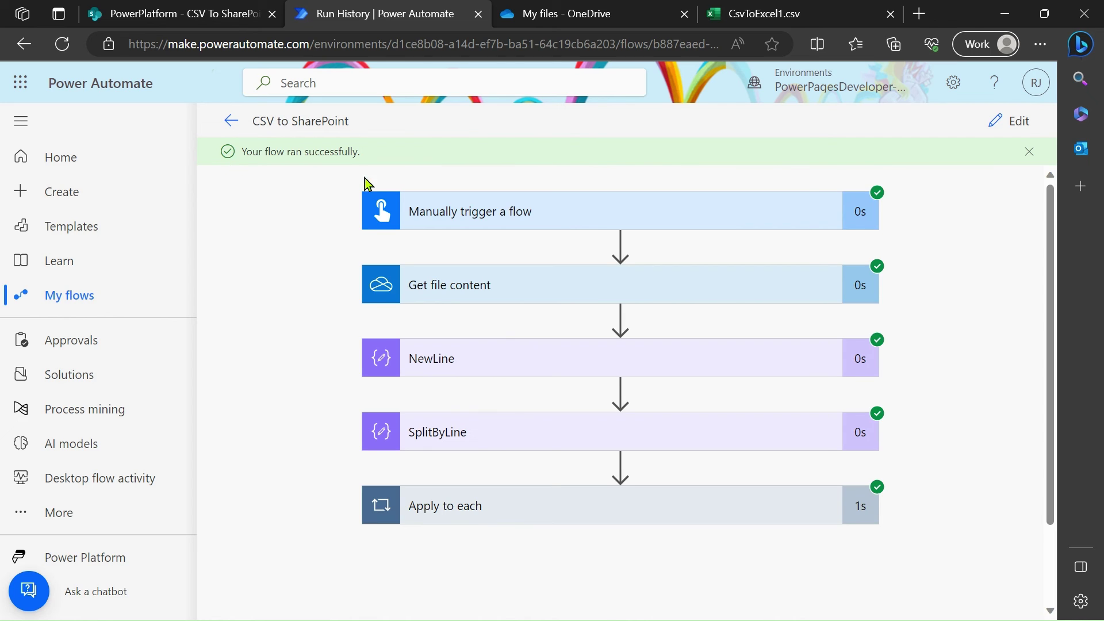
- Reopen the flow and check Apply to each: Concurrency Control on, Degree of Parallelism 50
{"action": "left_click", "coordinate": [1033, 151]}
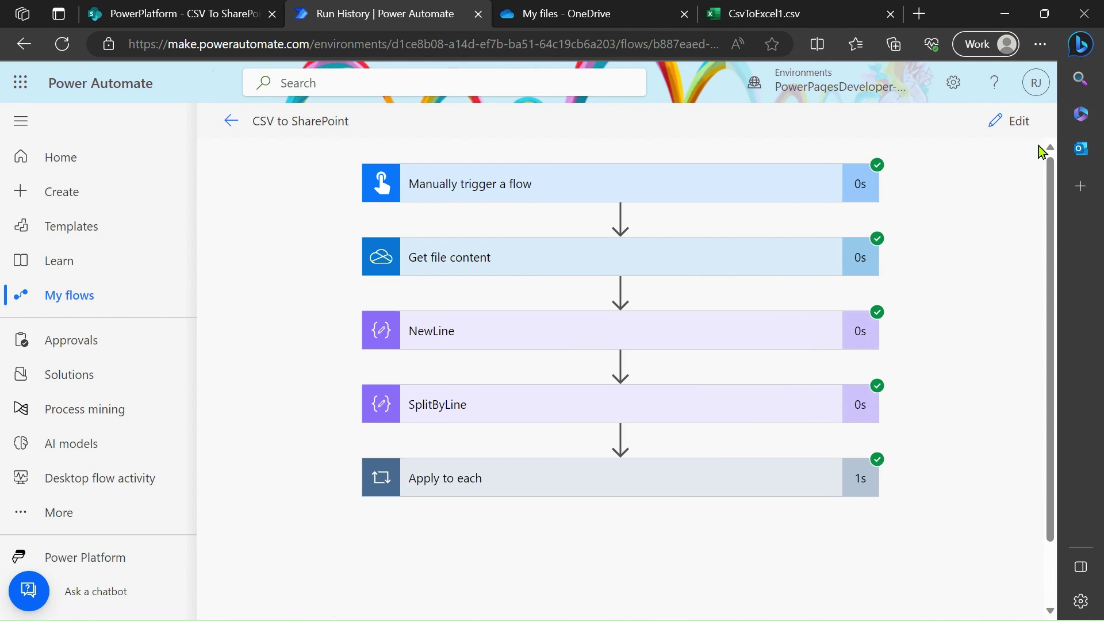
{"action": "left_click", "coordinate": [1019, 135]}
{"action": "scroll", "coordinate": [924, 352], "scroll_direction": "down", "scroll_amount": 5}
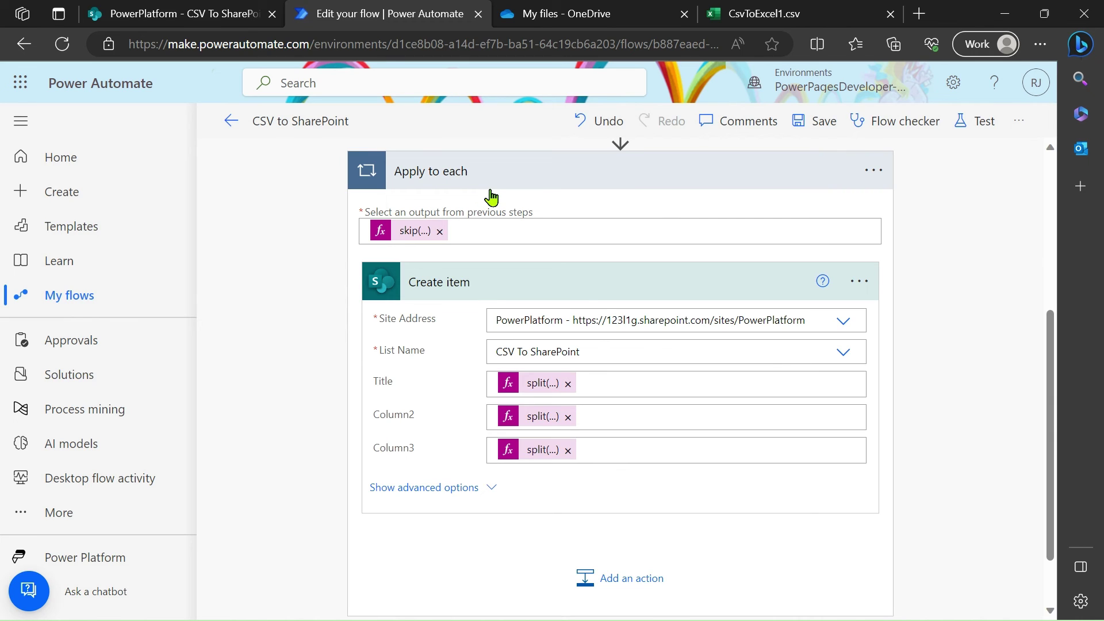
{"action": "left_click", "coordinate": [871, 174]}
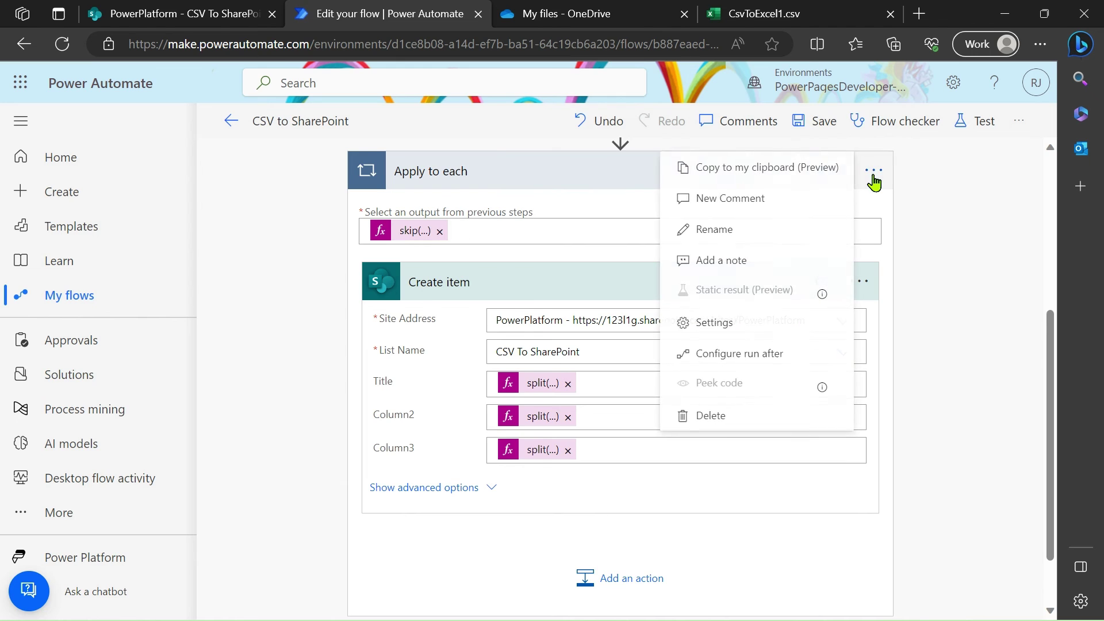
{"action": "left_click", "coordinate": [724, 324]}
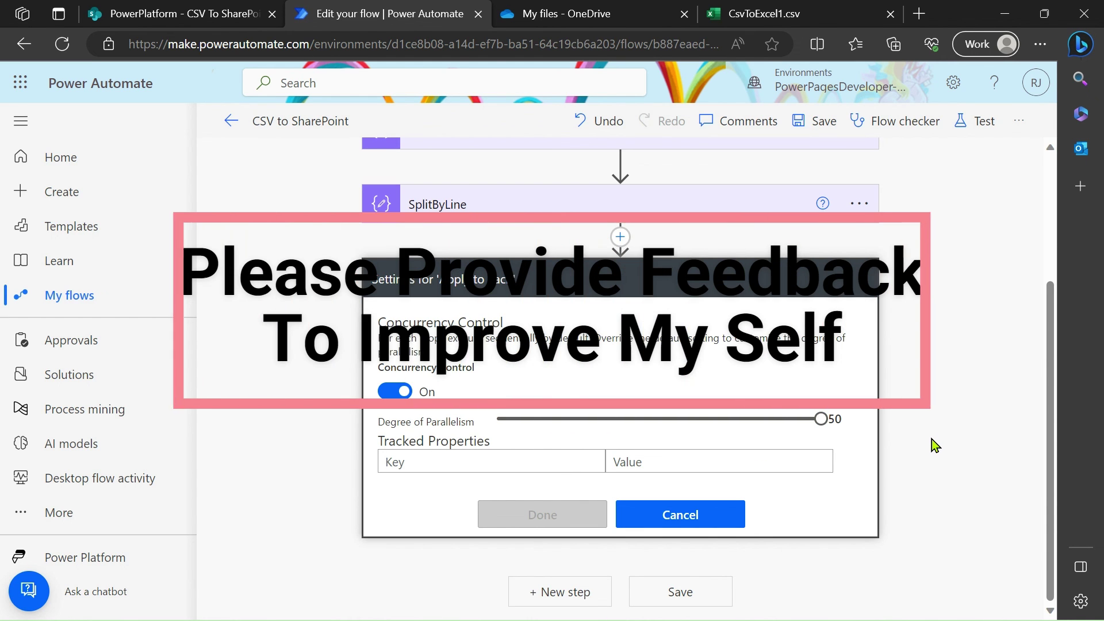
{"action": "scroll", "coordinate": [932, 440], "scroll_direction": "up", "scroll_amount": 3}
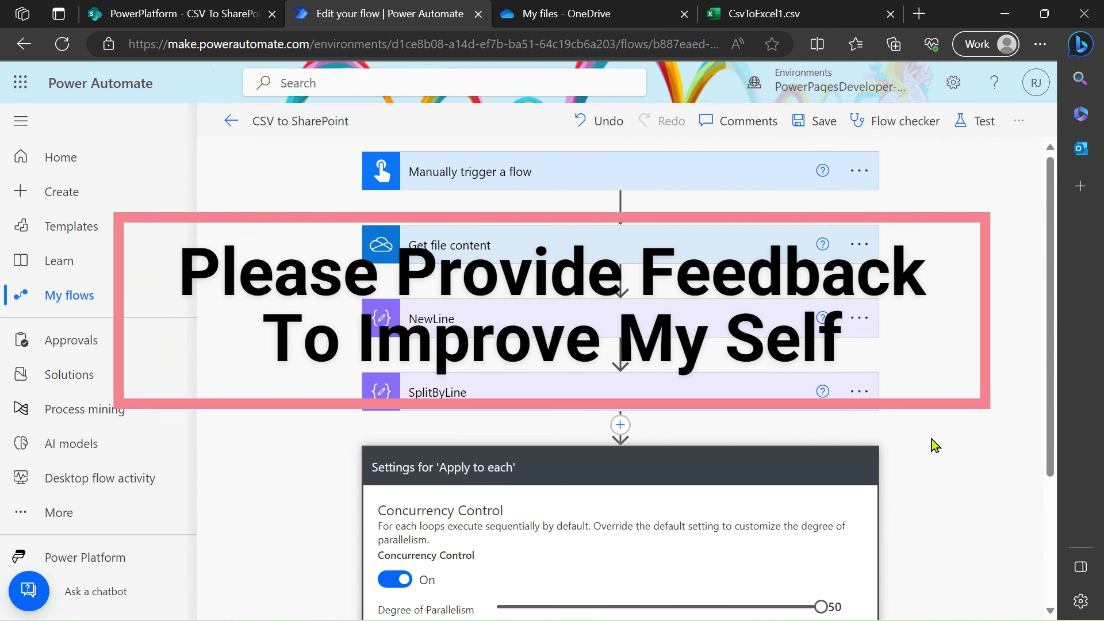
- Reload the CSV To SharePoint list to show imported rows with 2021, Level 1 and 99999
{"action": "left_click", "coordinate": [161, 9]}
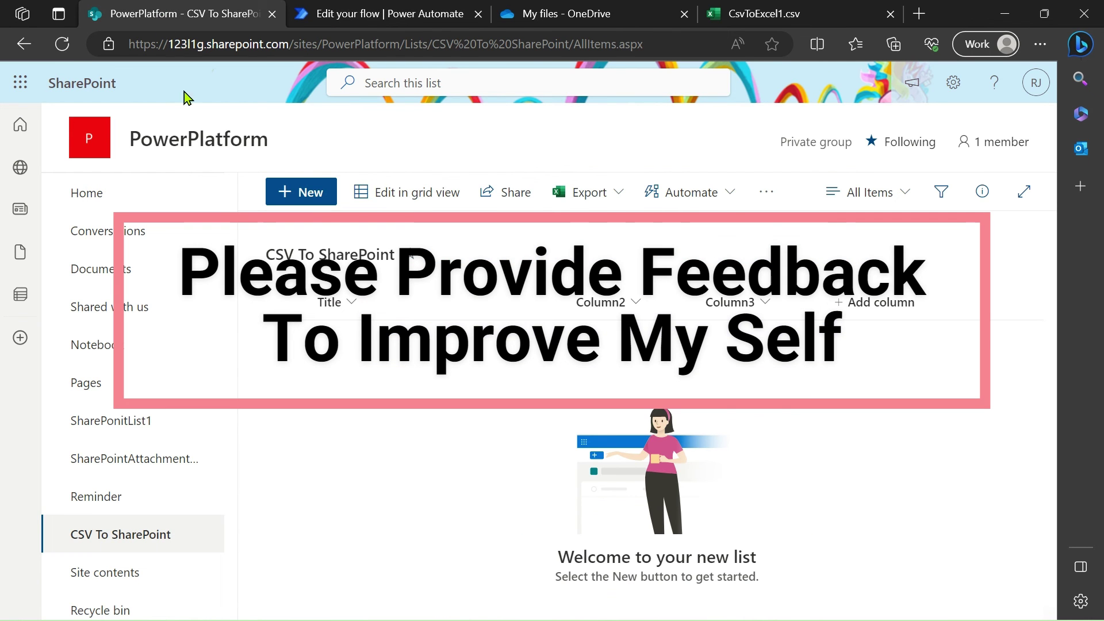
{"action": "left_click", "coordinate": [62, 46]}
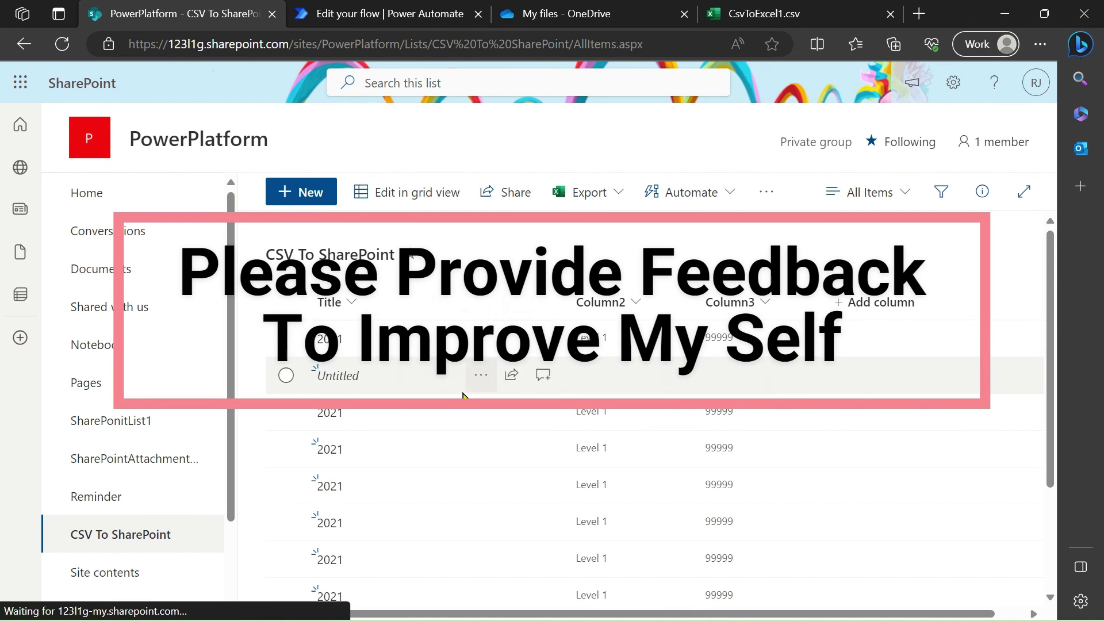